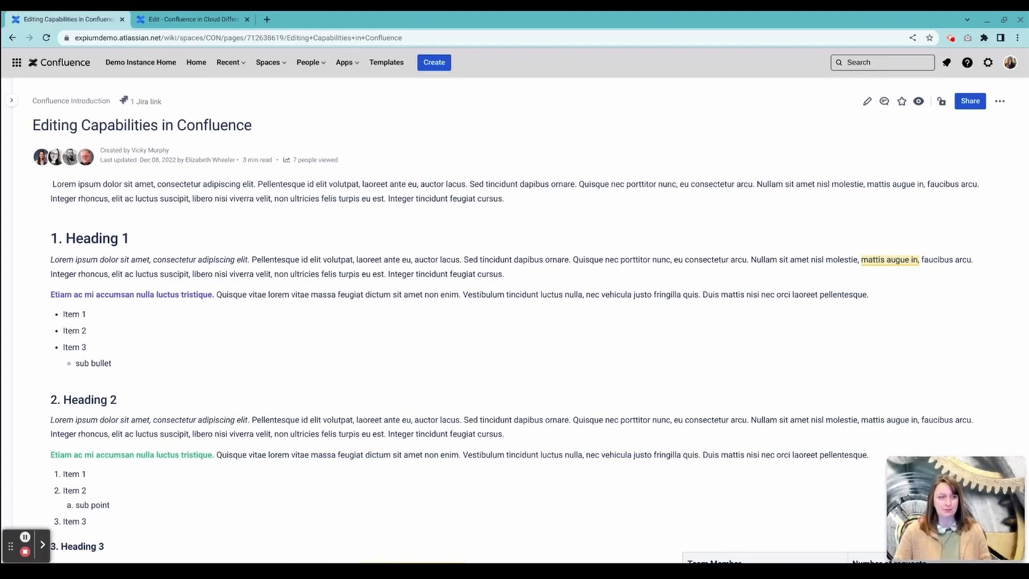
View the current, starred and recent spaces in the list of spaces
mouse_move(7, 164)
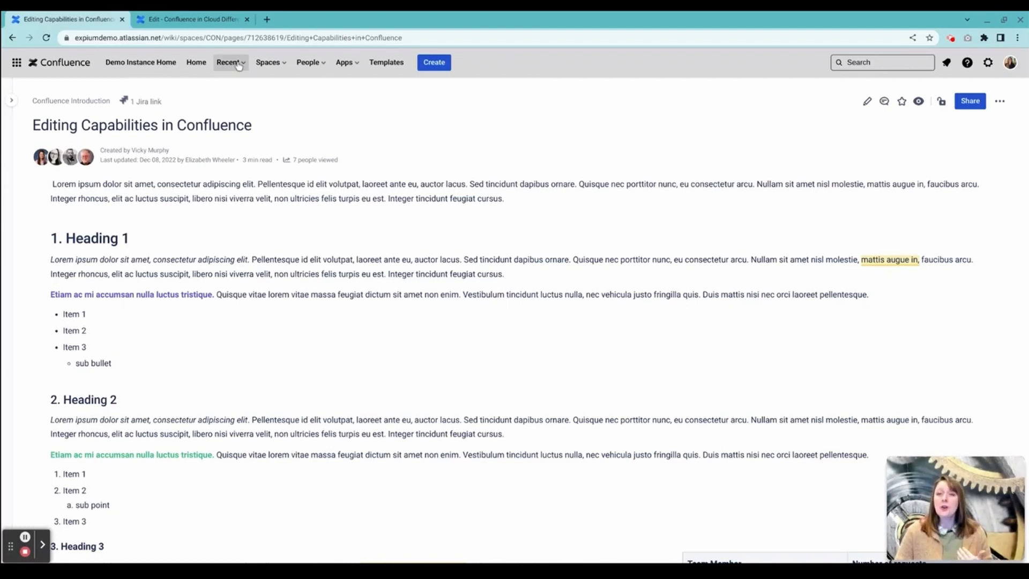
left_click(284, 64)
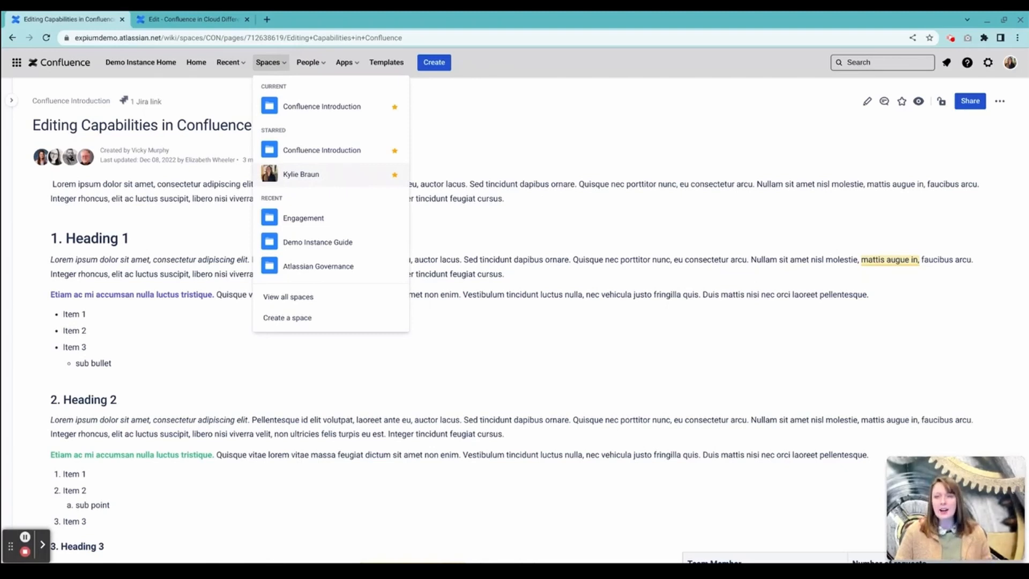
left_click(226, 112)
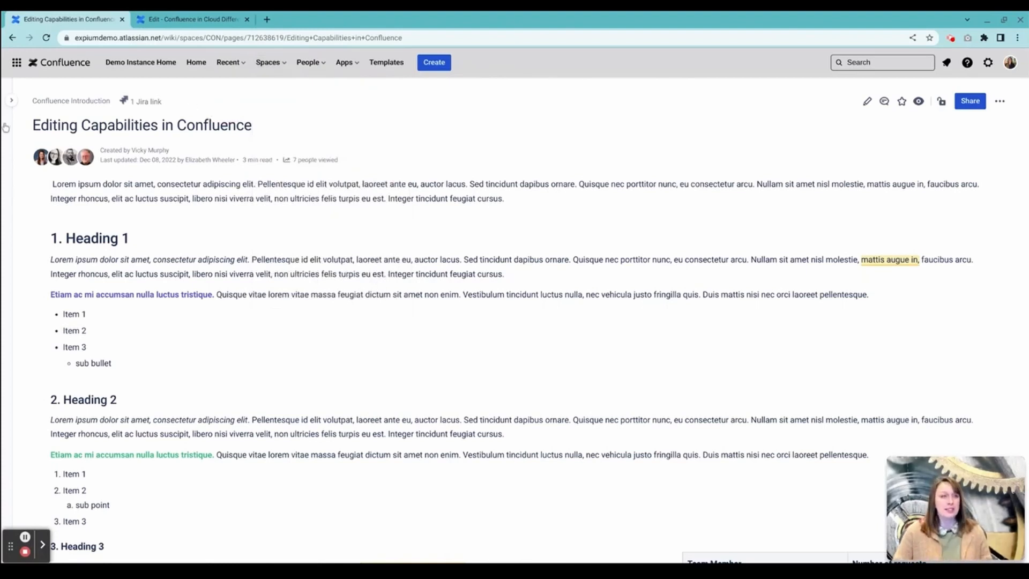
Expand the space sidebar and open the settings of the Confluence Introduction space
mouse_move(6, 127)
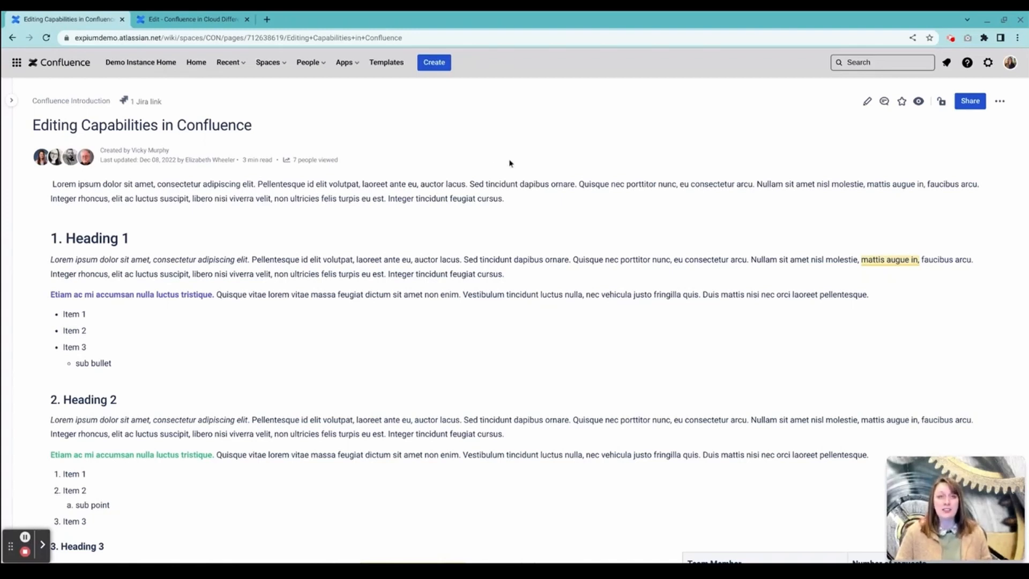
left_click(11, 101)
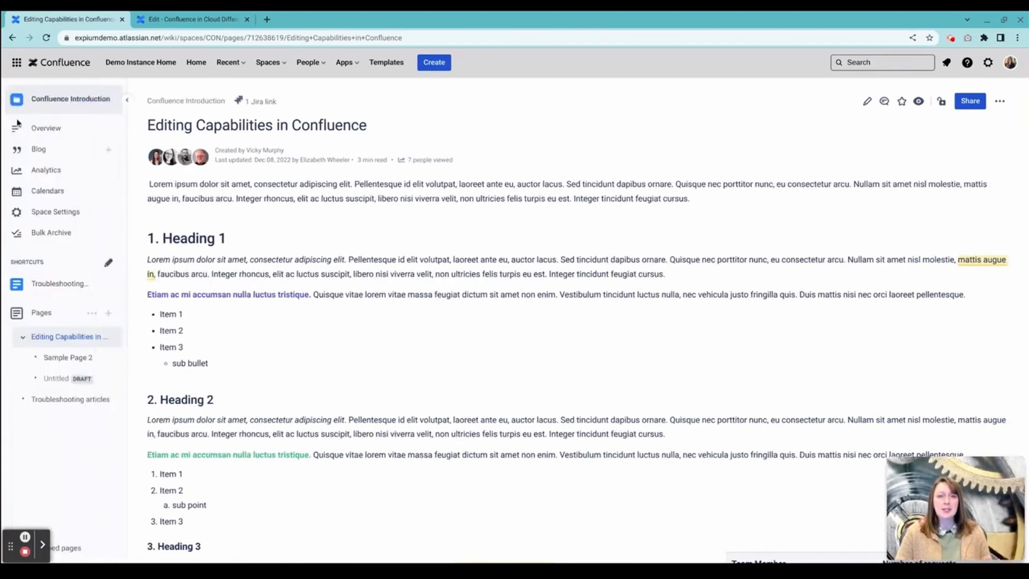
left_click(42, 214)
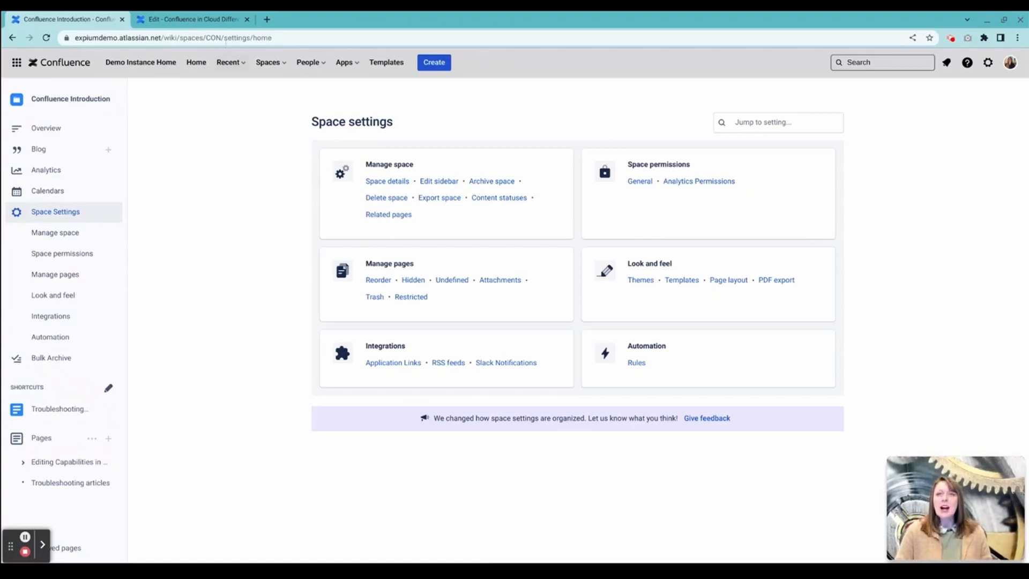
In the open Confluence in Cloud Differences draft, write "Typing information" as body text and insert a pencil emoji found by searching "pen"
left_click(213, 22)
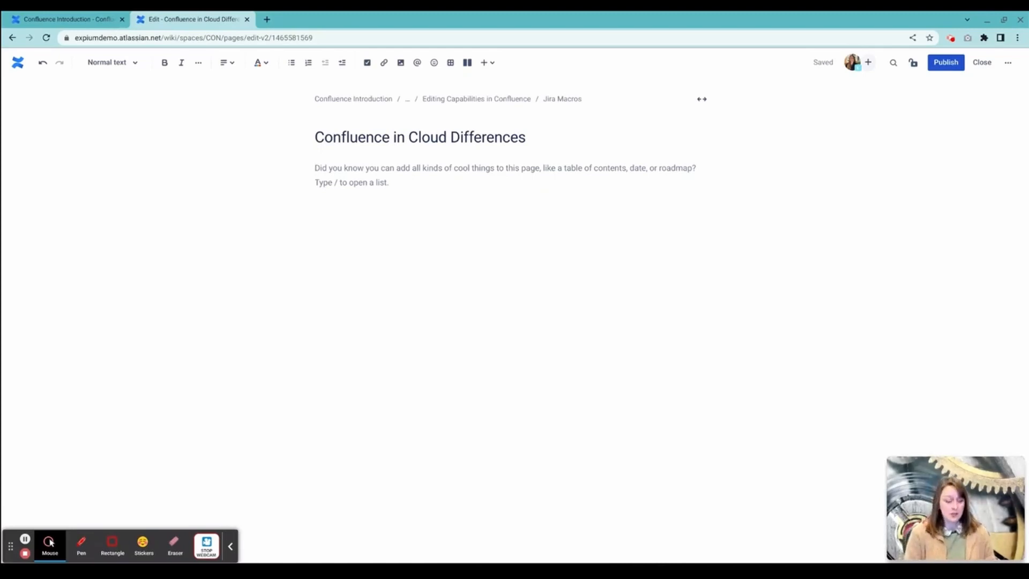
type("Typing information")
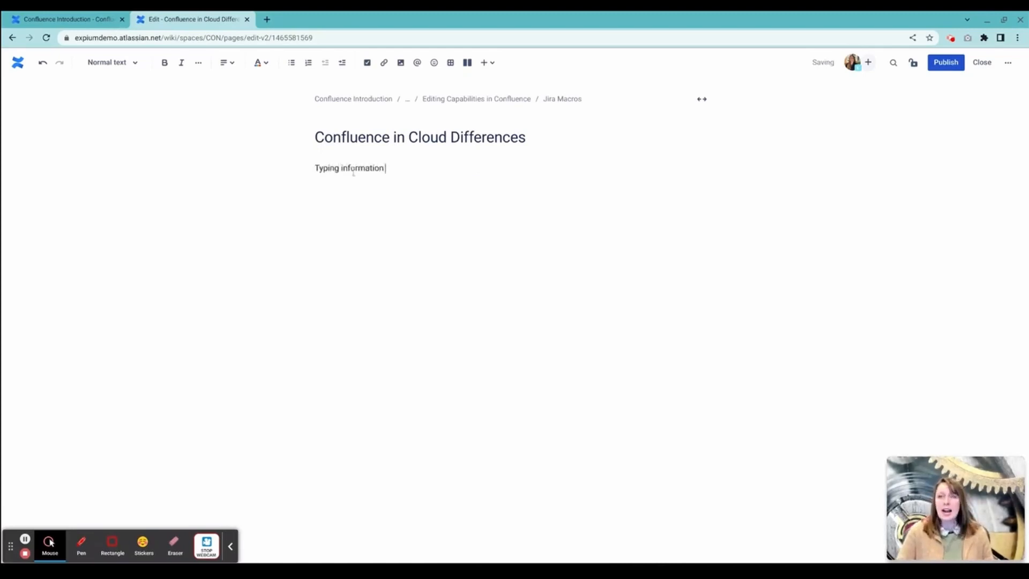
left_click(435, 63)
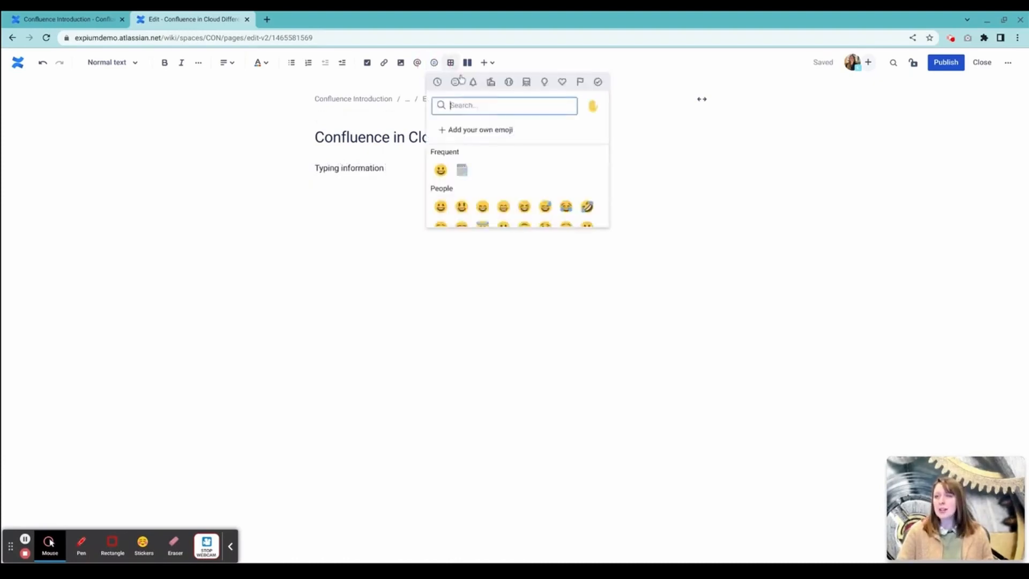
scroll(496, 167, "down", 1)
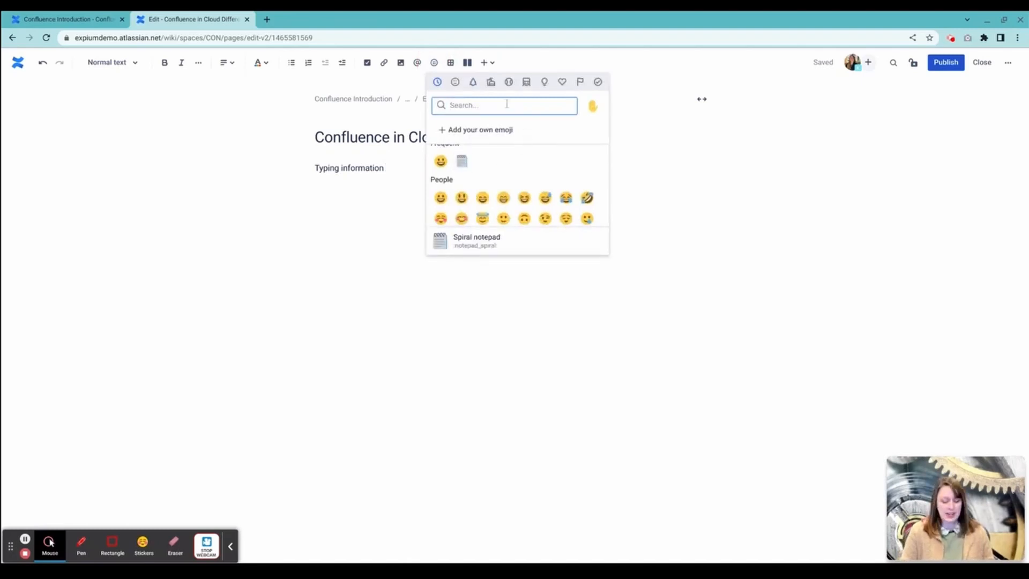
type("pen")
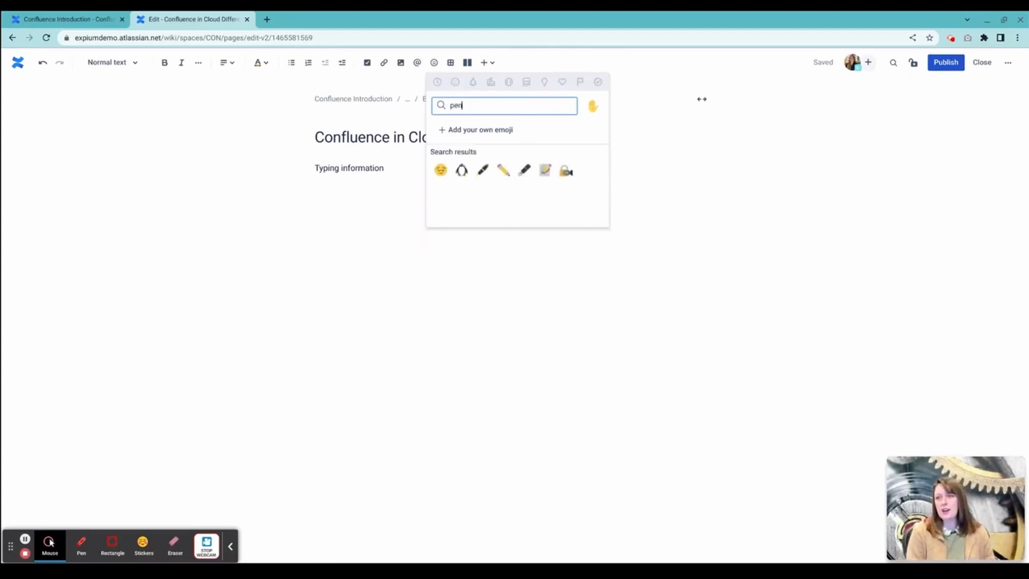
left_click(504, 171)
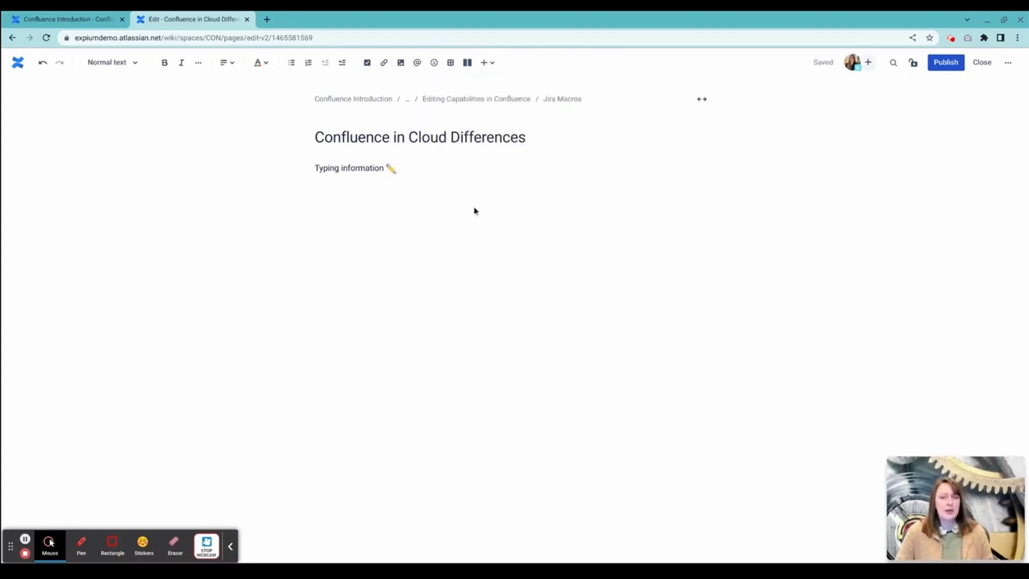
Add a second pencil emoji after the first one in the body text
left_click(388, 173)
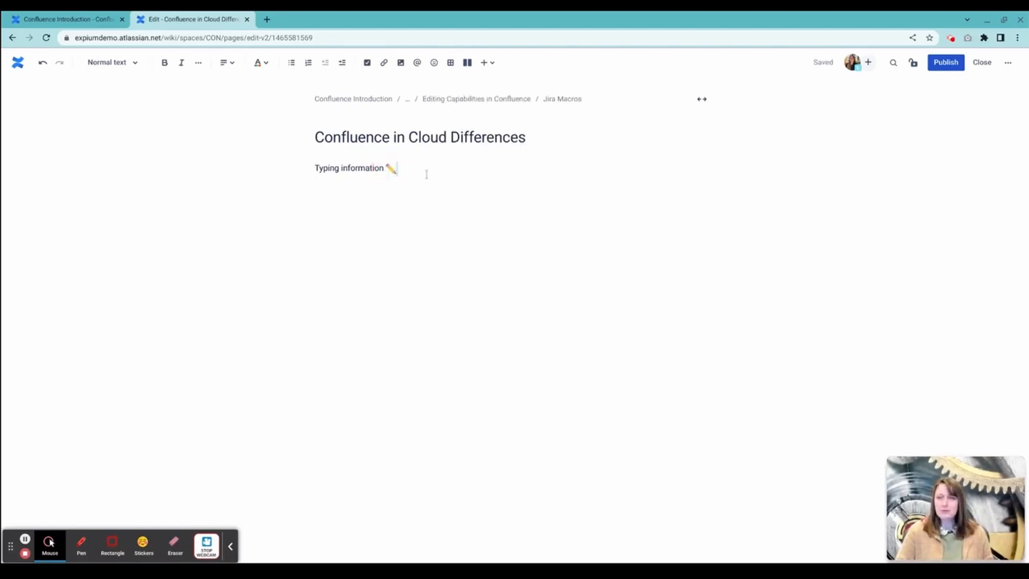
left_click(390, 168)
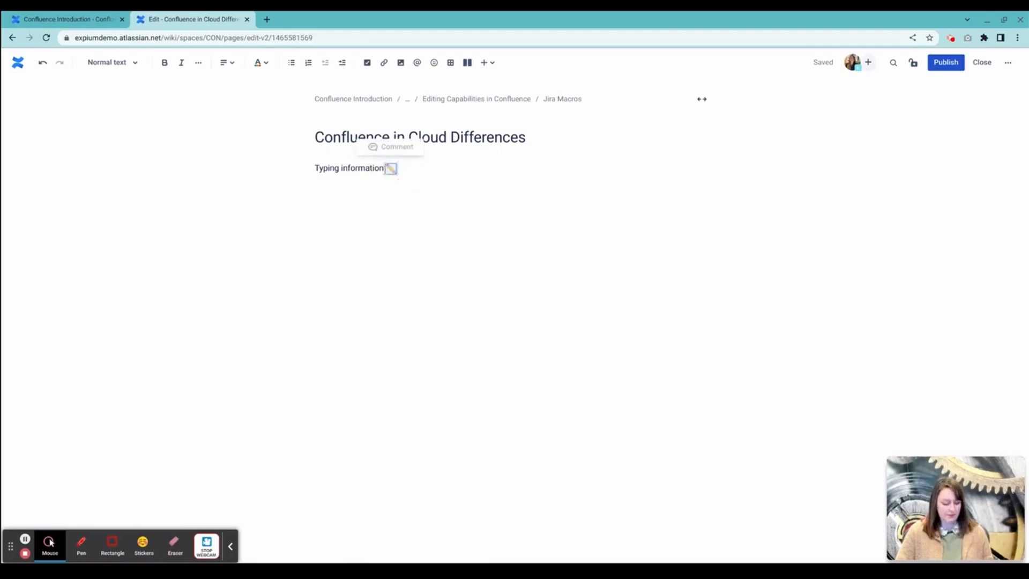
left_click(446, 189)
type("✏️")
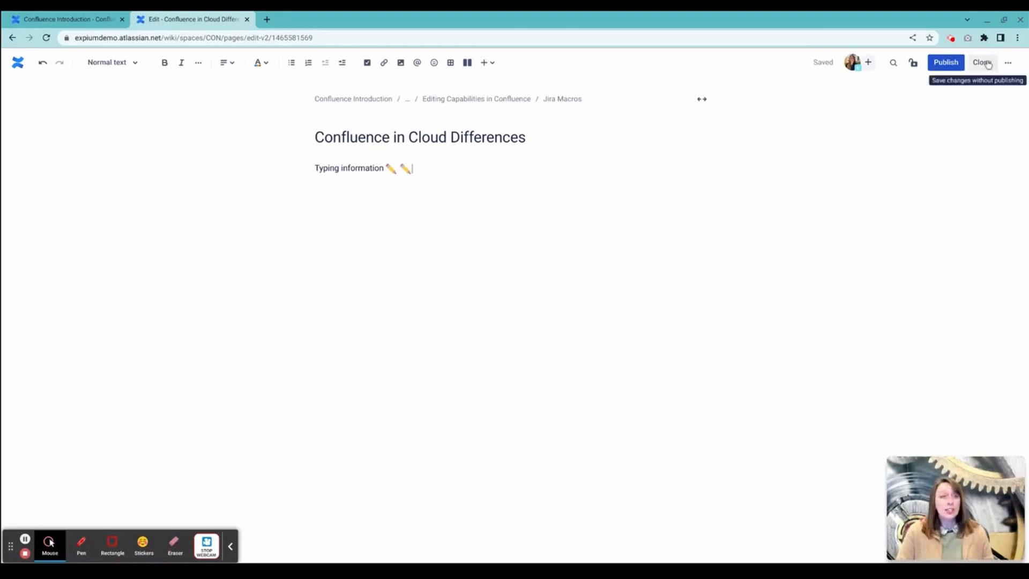
Go back to the space settings page and view the drafts among the recent pages
mouse_move(1017, 541)
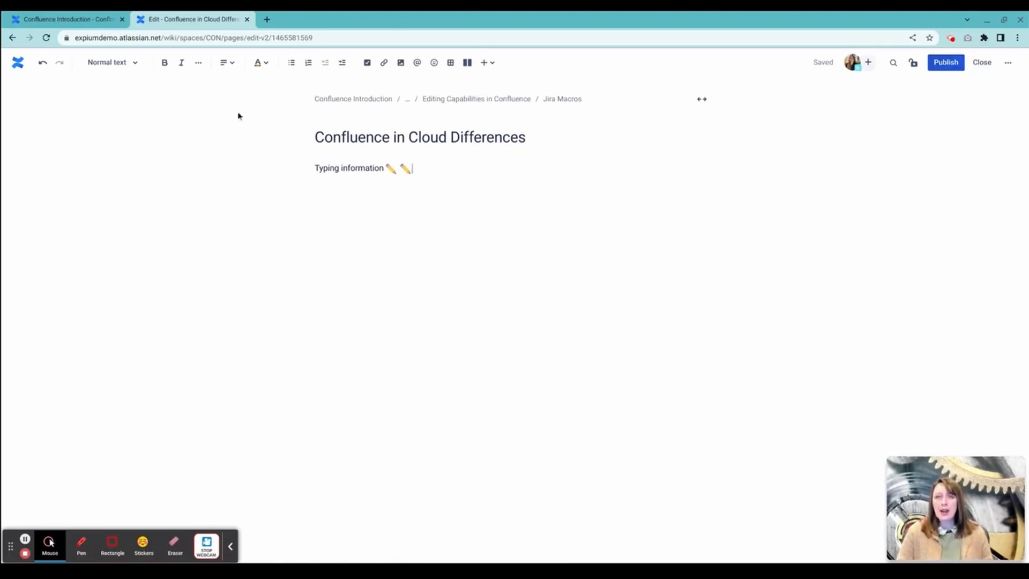
left_click(70, 19)
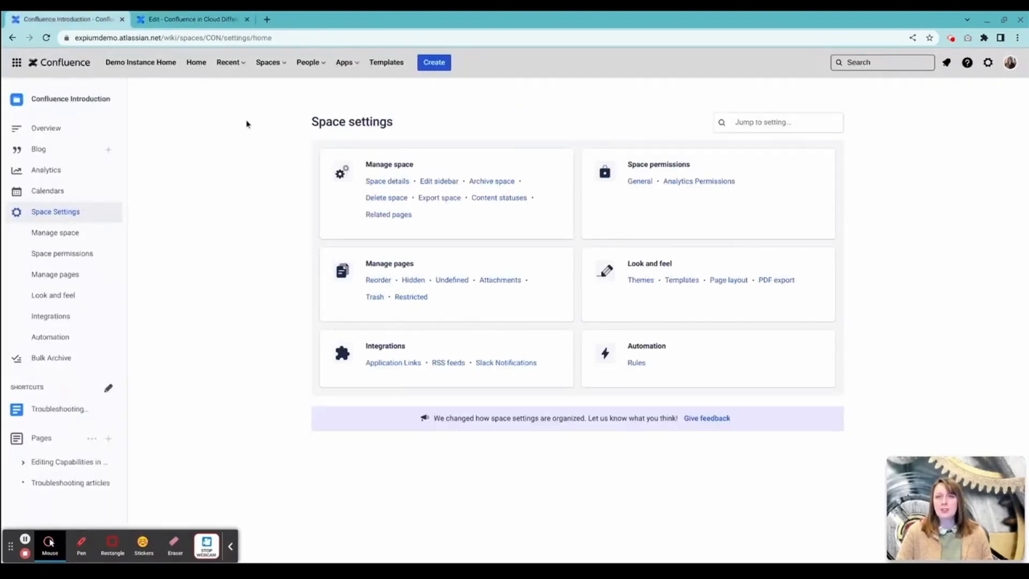
left_click(242, 64)
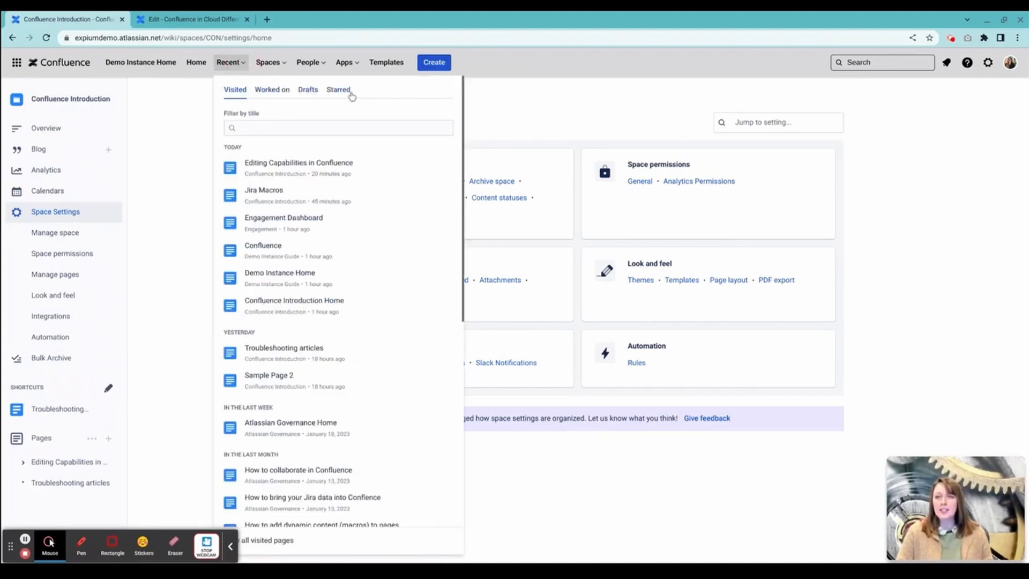
left_click(310, 94)
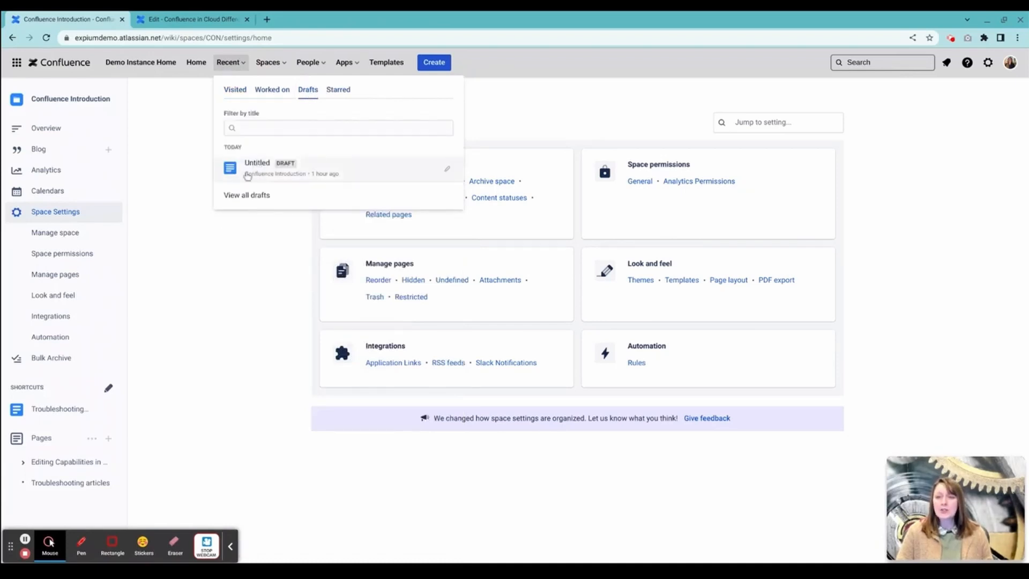
Return to the Confluence in Cloud Differences draft and publish it
left_click(207, 17)
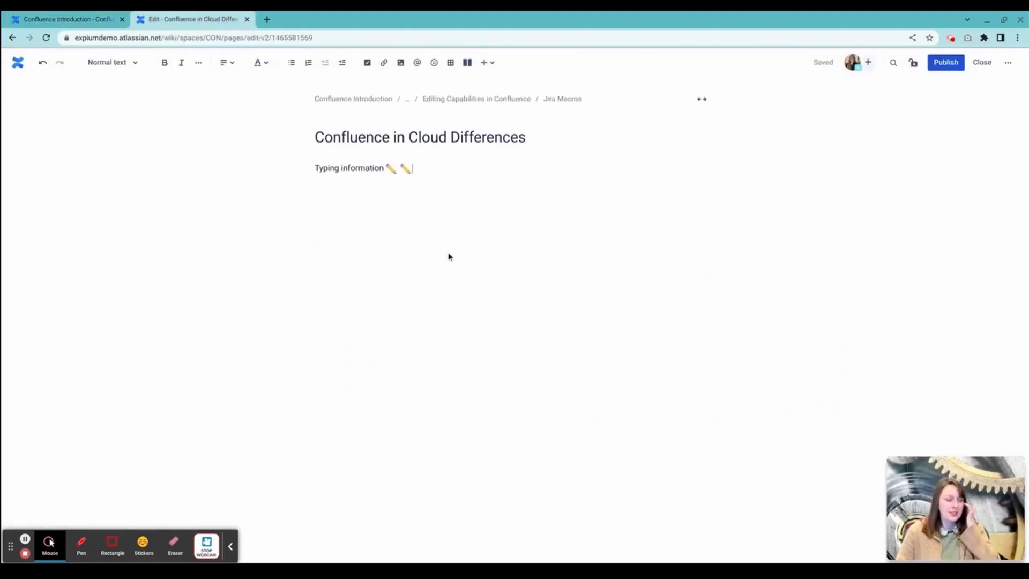
left_click(949, 70)
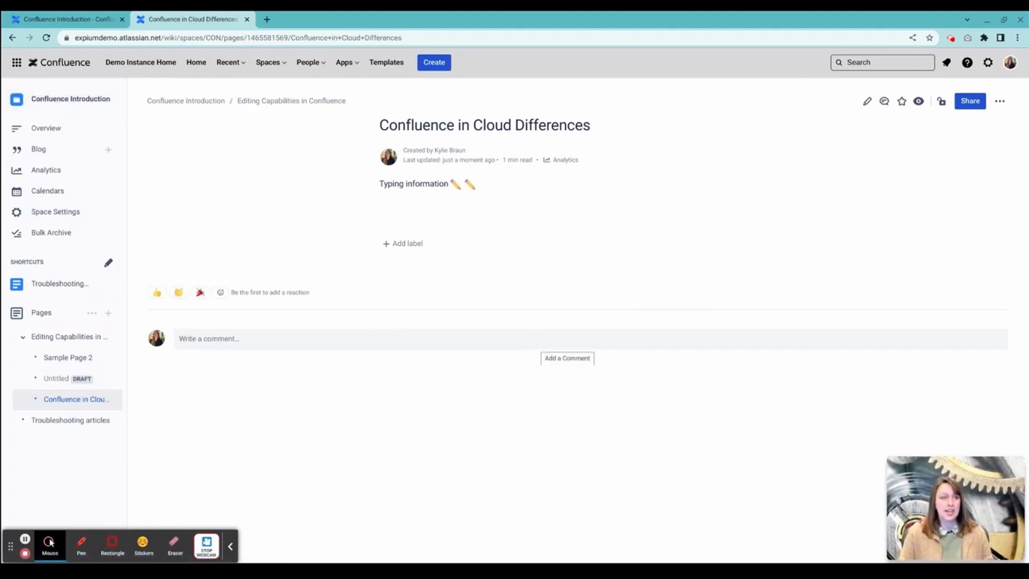
Open the published page for editing and close the editor without publishing
key("e")
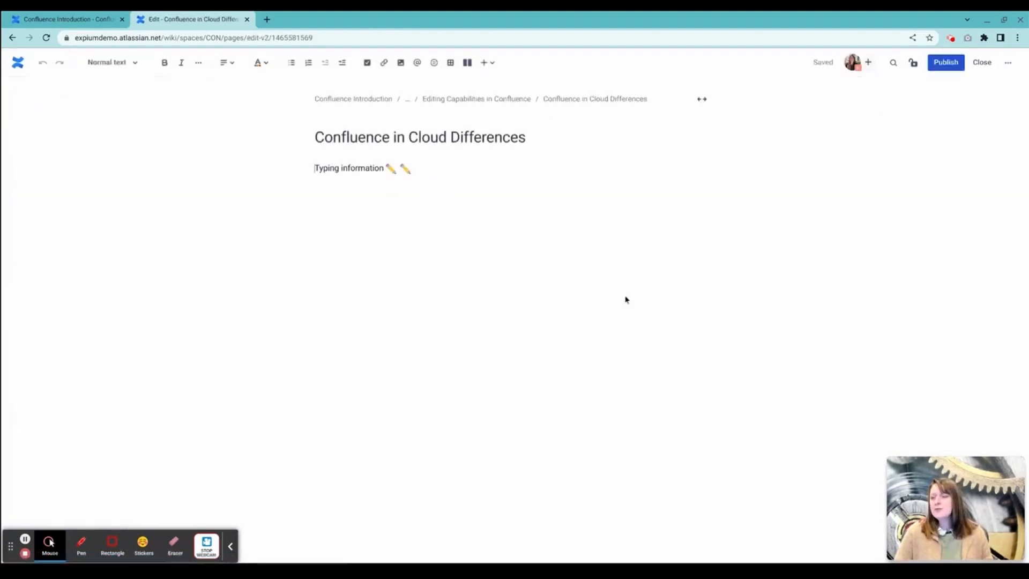
left_click(982, 63)
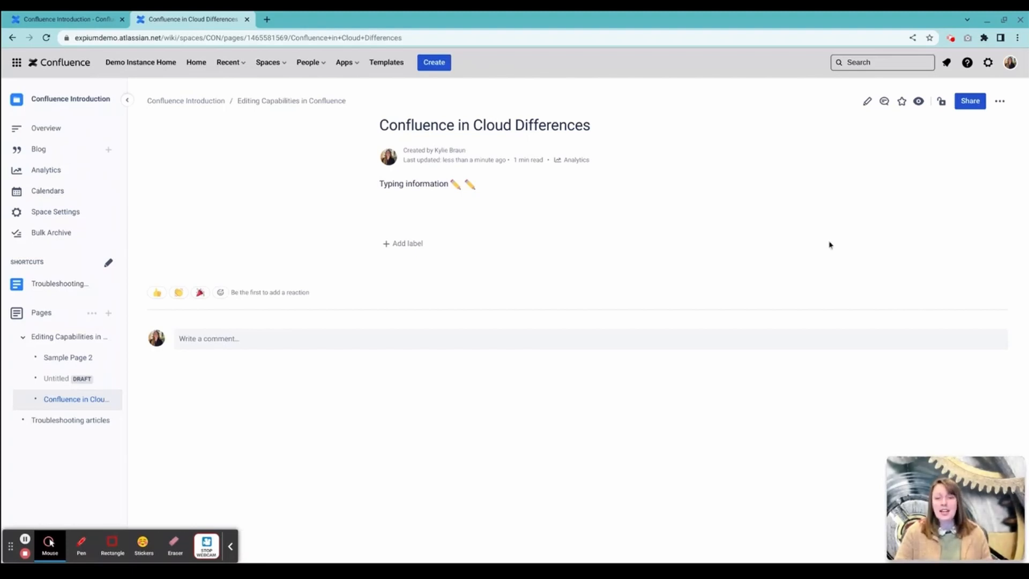
Edit the page to add the new labels "blue" and "yellow", and publish the update
left_click(866, 108)
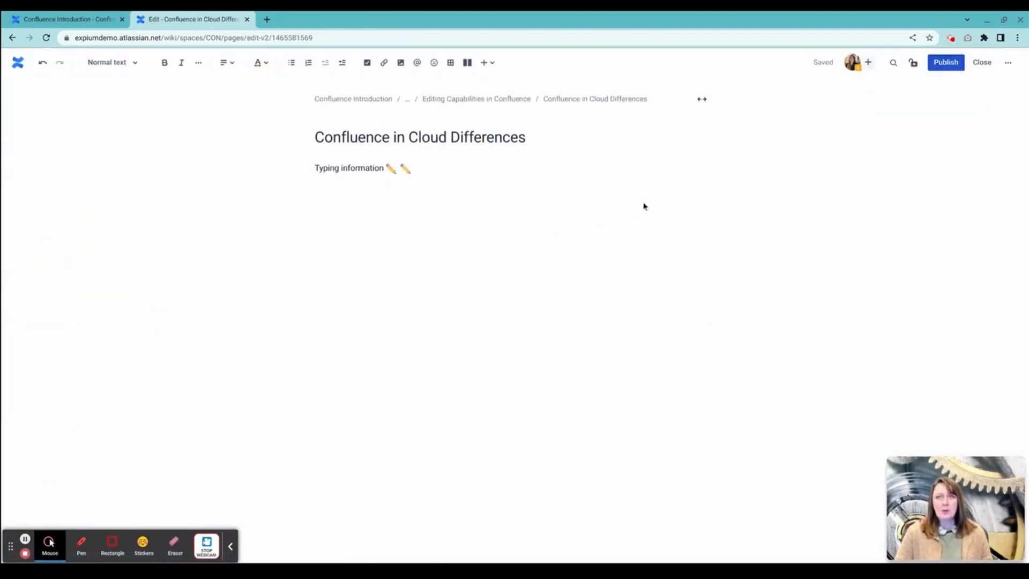
left_click(1007, 63)
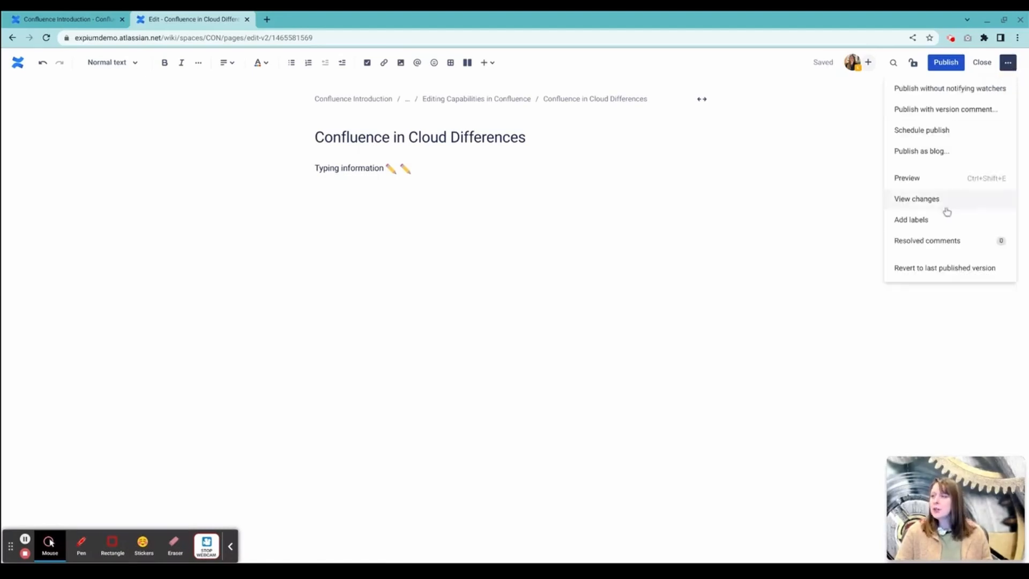
left_click(933, 222)
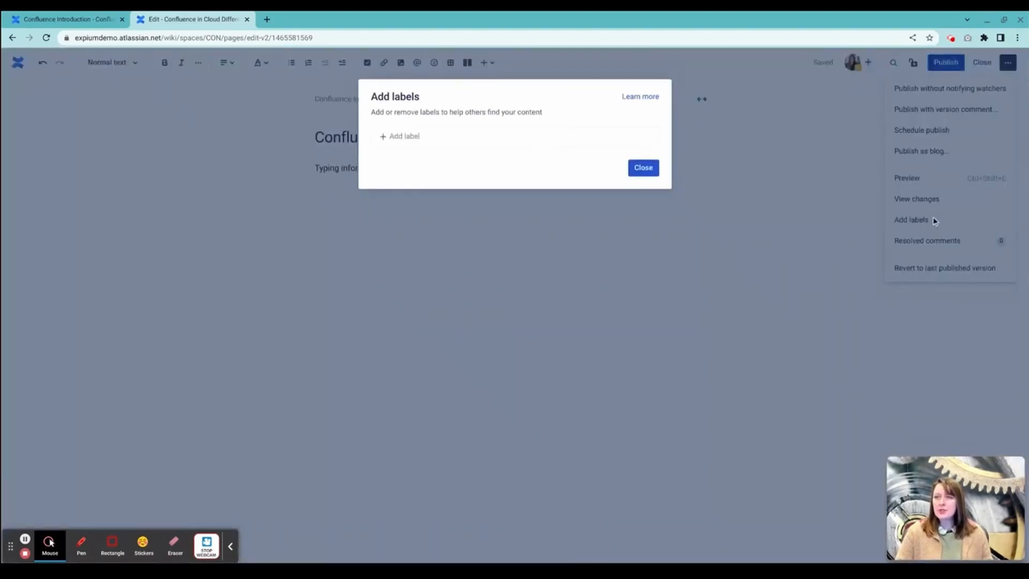
left_click(478, 142)
type("blue")
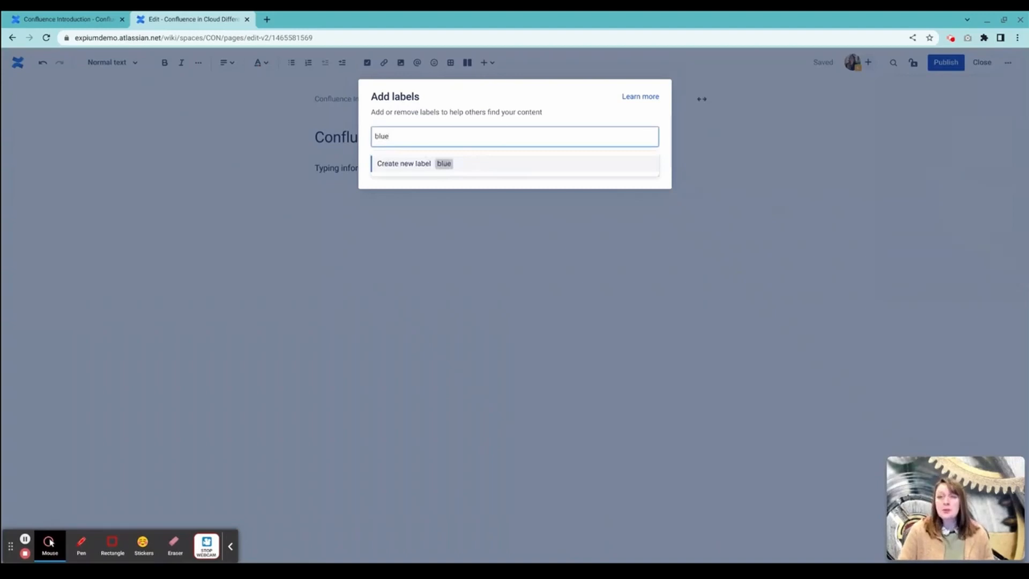
left_click(477, 166)
type("yel")
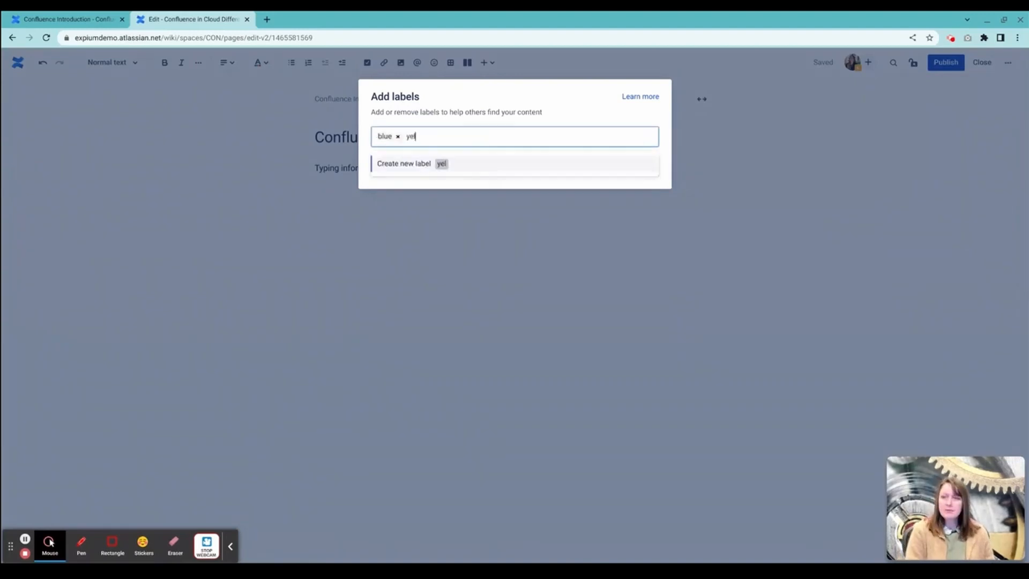
type("low")
left_click(478, 165)
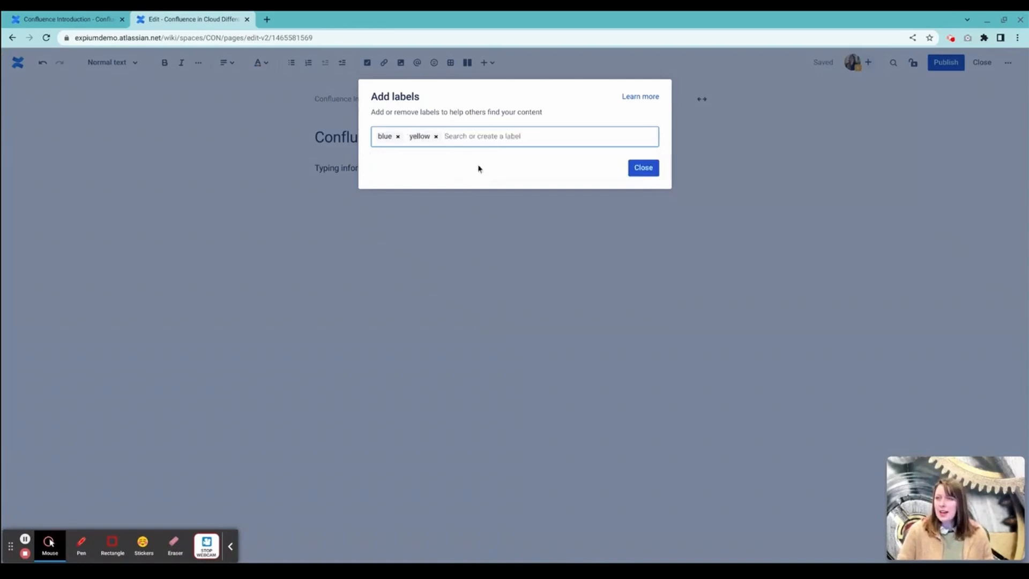
left_click(643, 168)
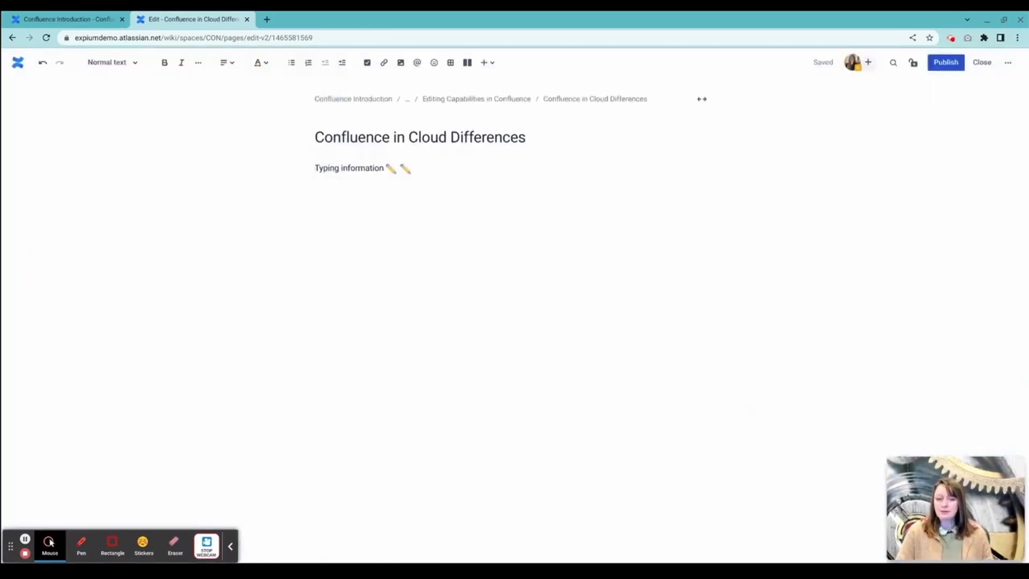
left_click(939, 65)
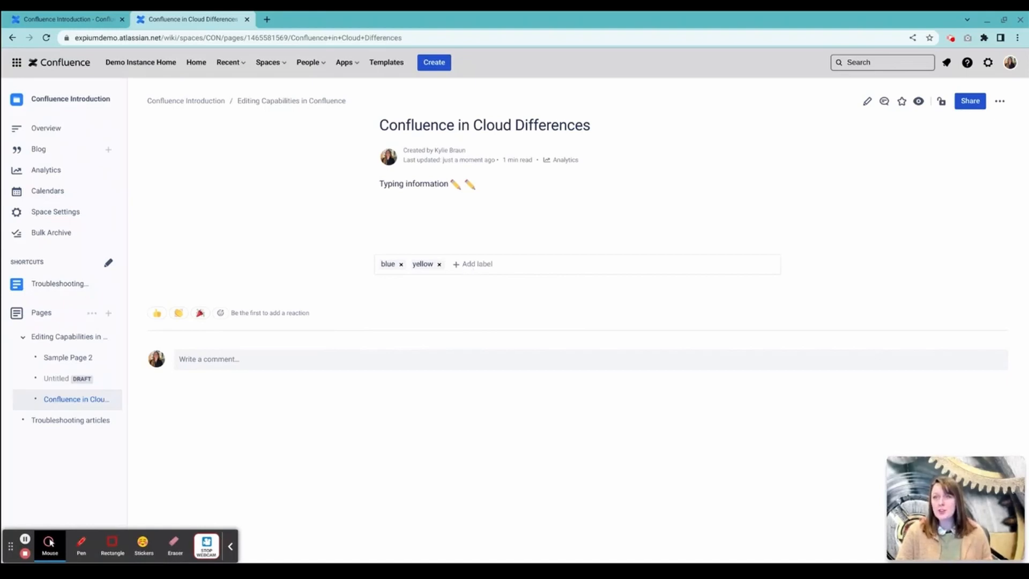
Add the label "red" directly on the published Confluence in Cloud Differences page
left_click(467, 267)
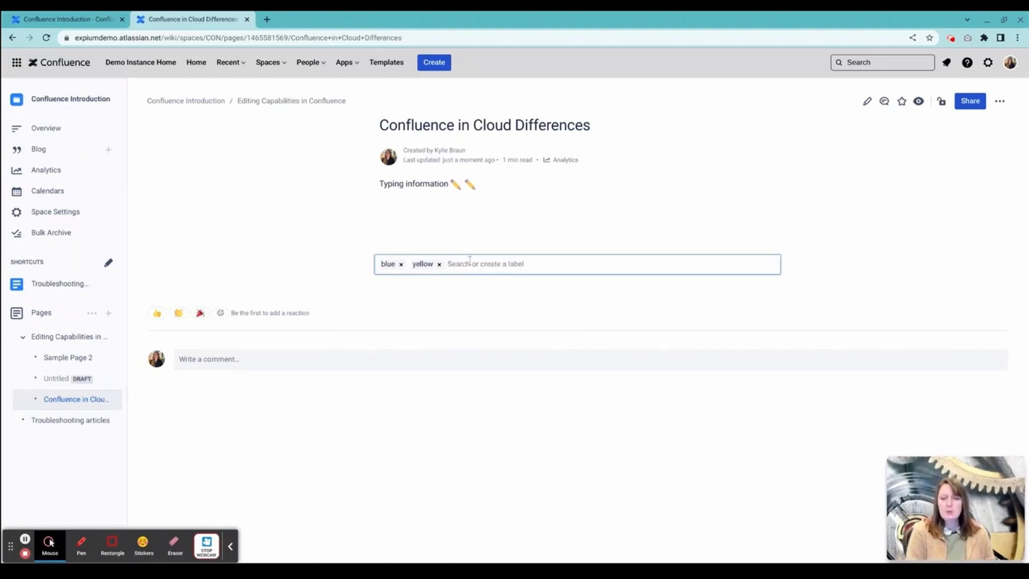
type("red")
key("Return")
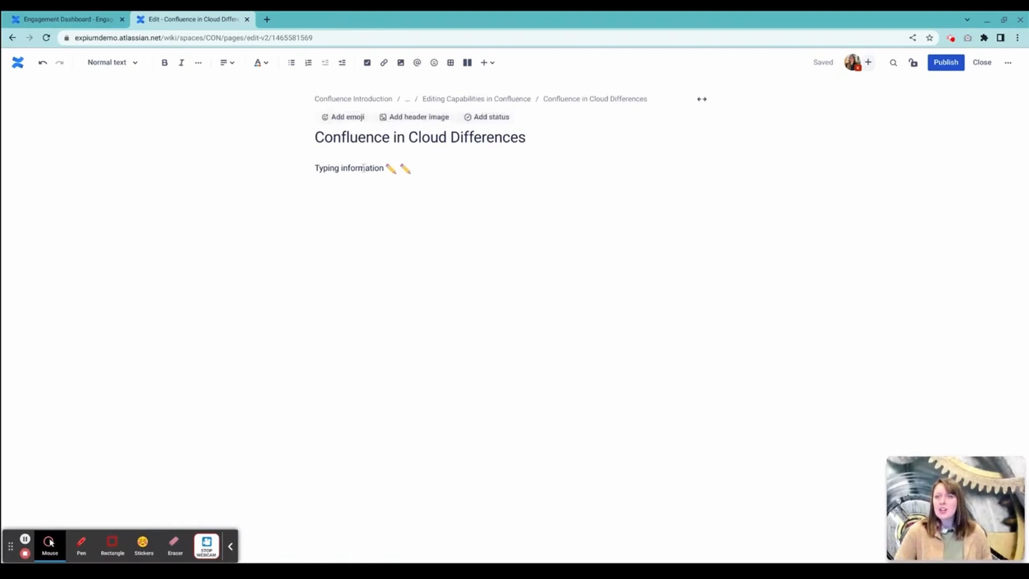
Insert the copied Google Docs link below the page text with the display text "Example Doc Edit", and show it as an embed
left_click(325, 200)
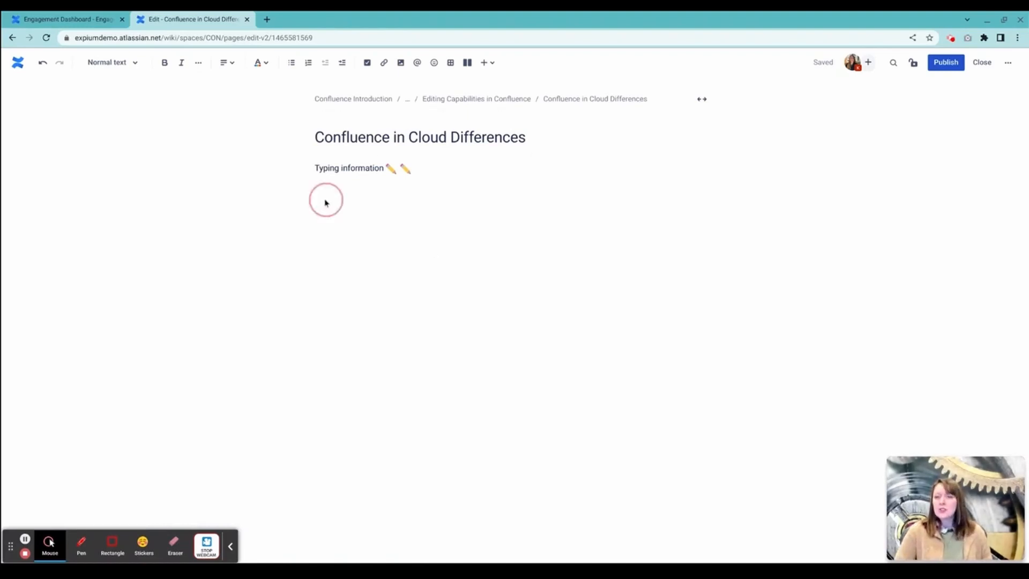
left_click(385, 69)
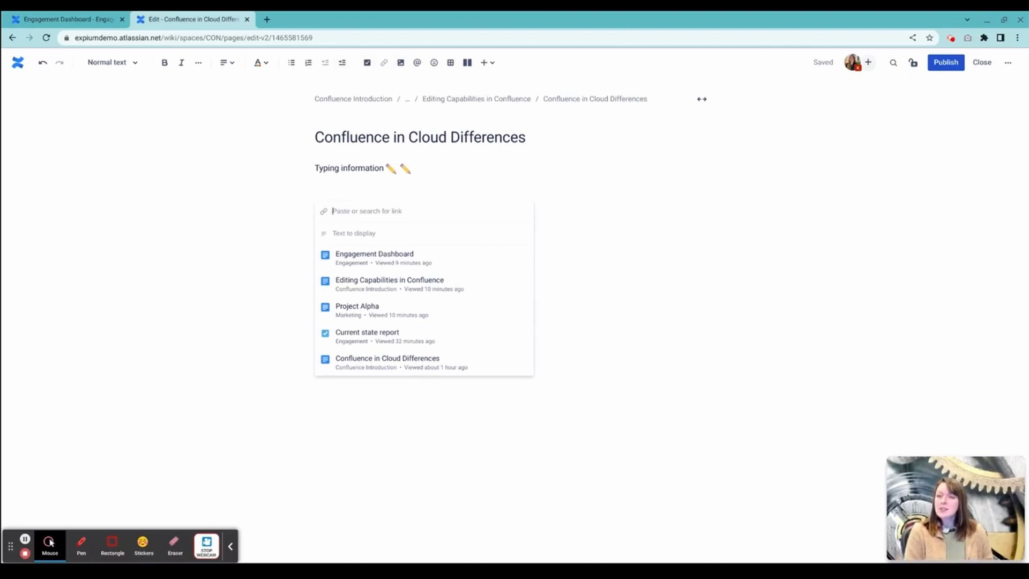
key("ctrl+v")
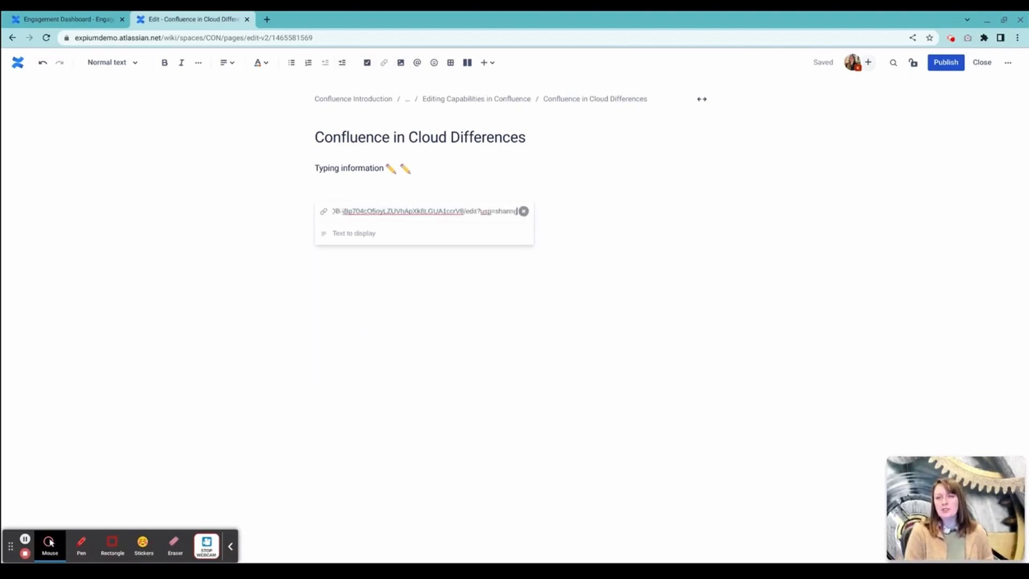
left_click(395, 235)
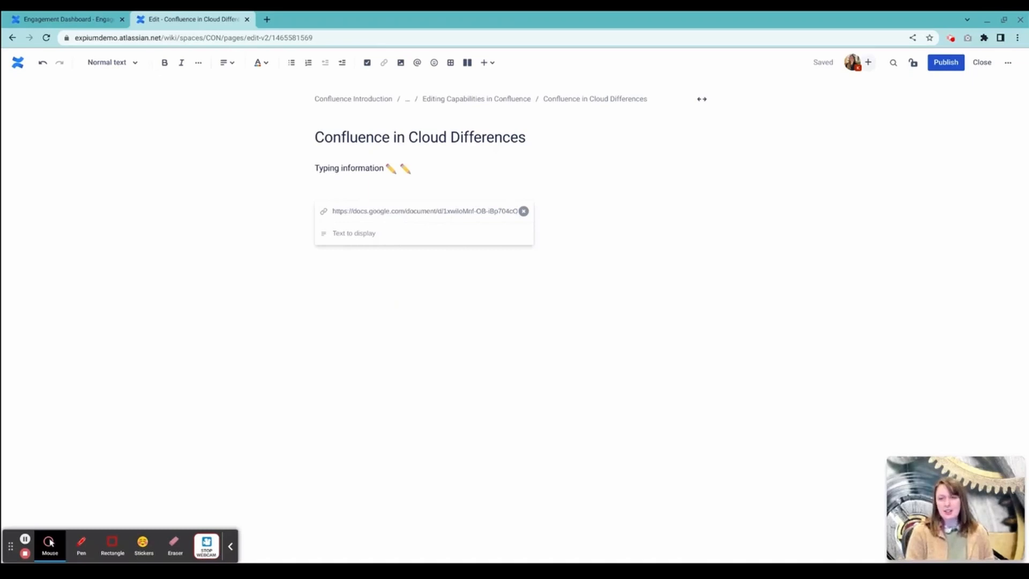
type("Examp")
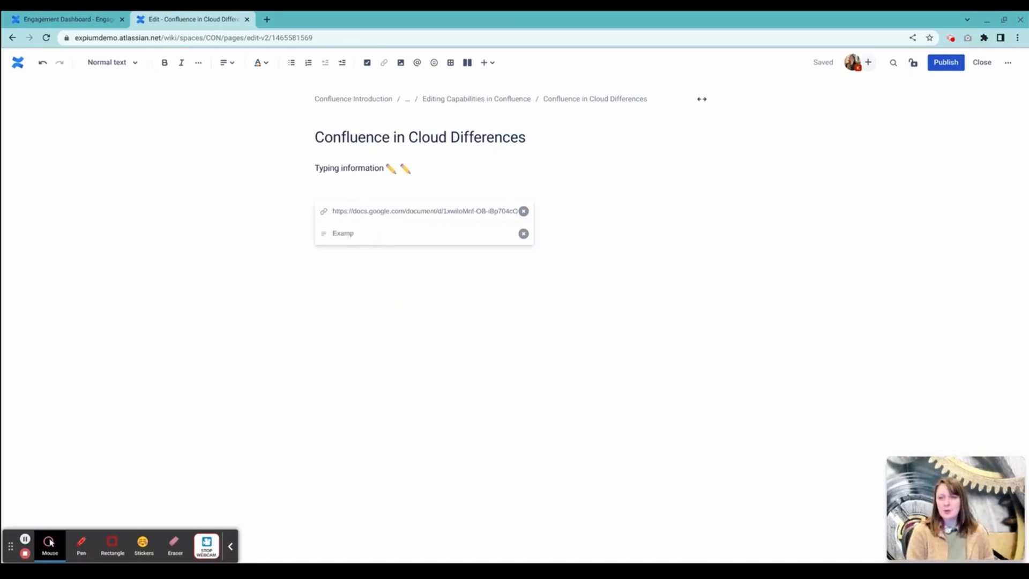
type("le Doc Edit")
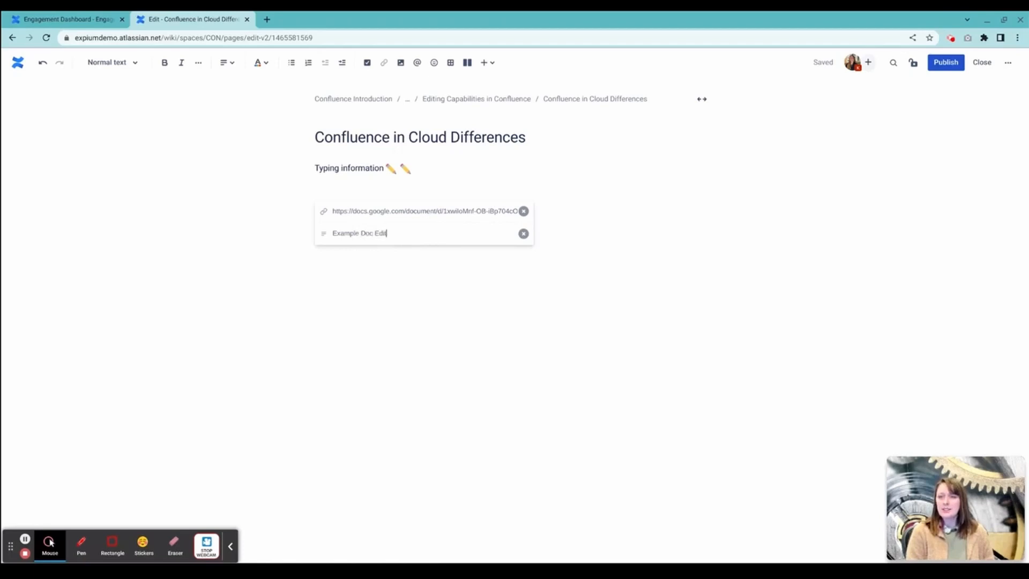
key("Return")
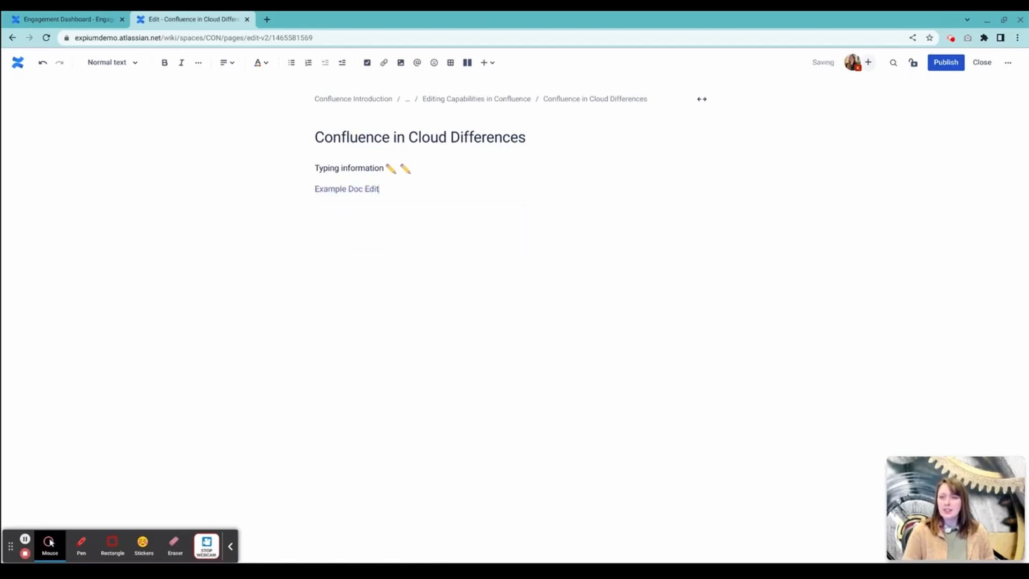
left_click(368, 191)
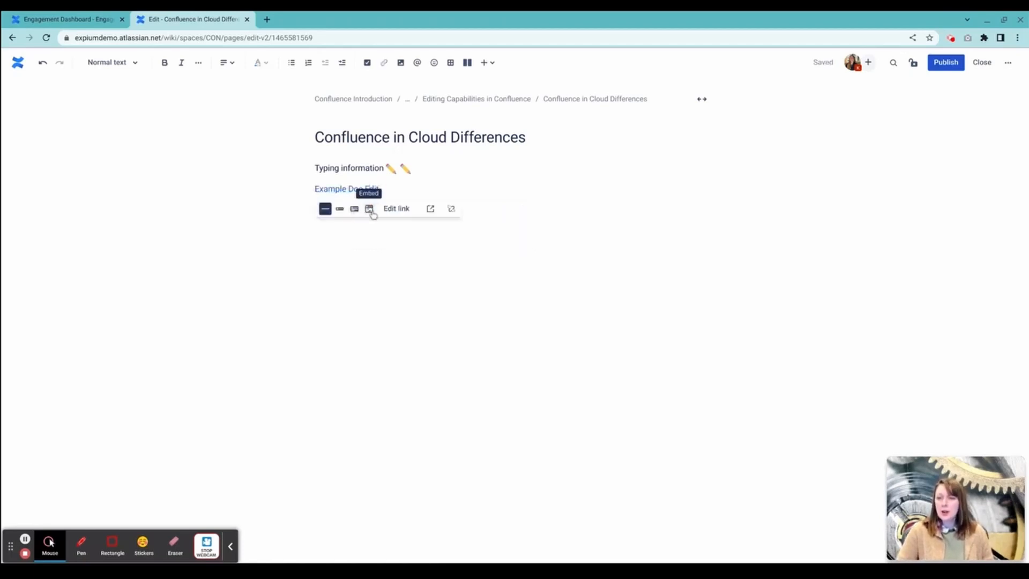
left_click(368, 209)
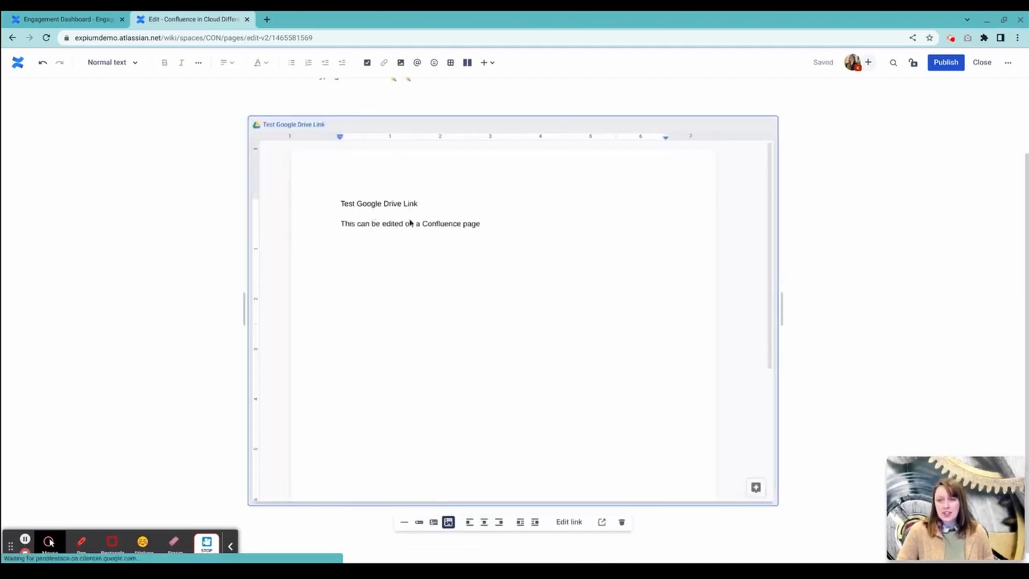
Add the lines "Notes" and "Anything you want to add on" below the existing text in the embedded Google document
left_click(487, 229)
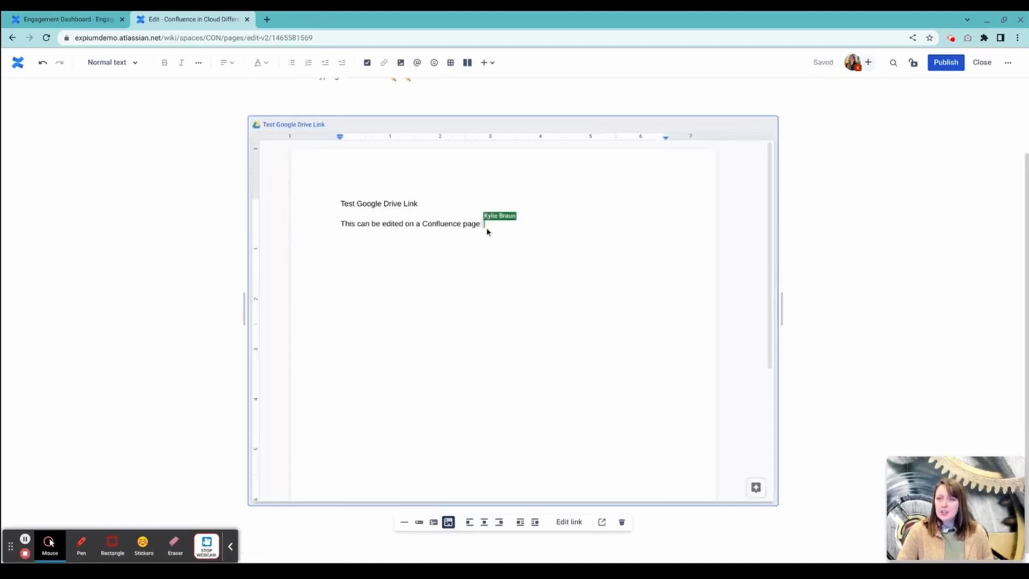
key("Return")
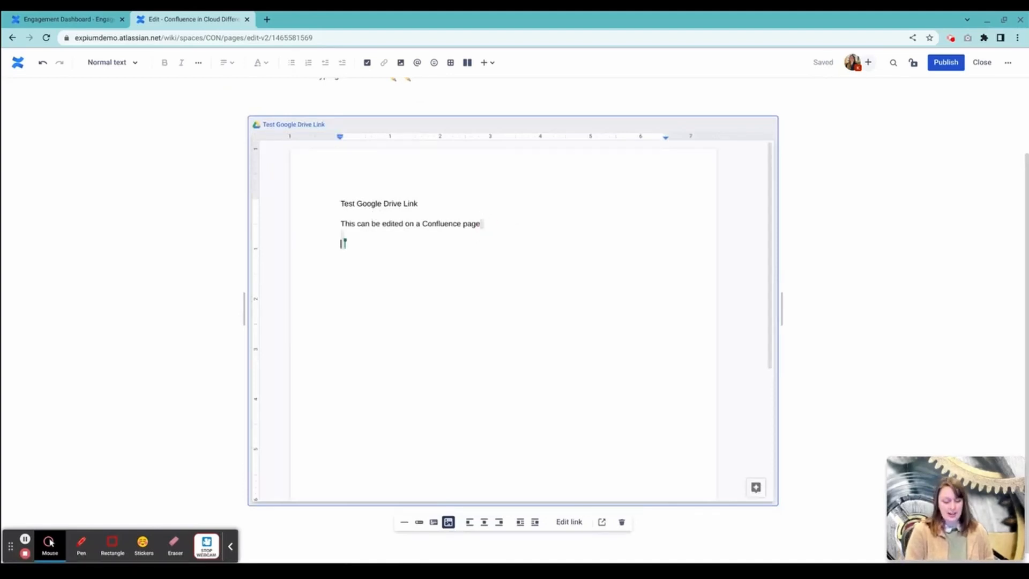
type("Notes")
key("Return")
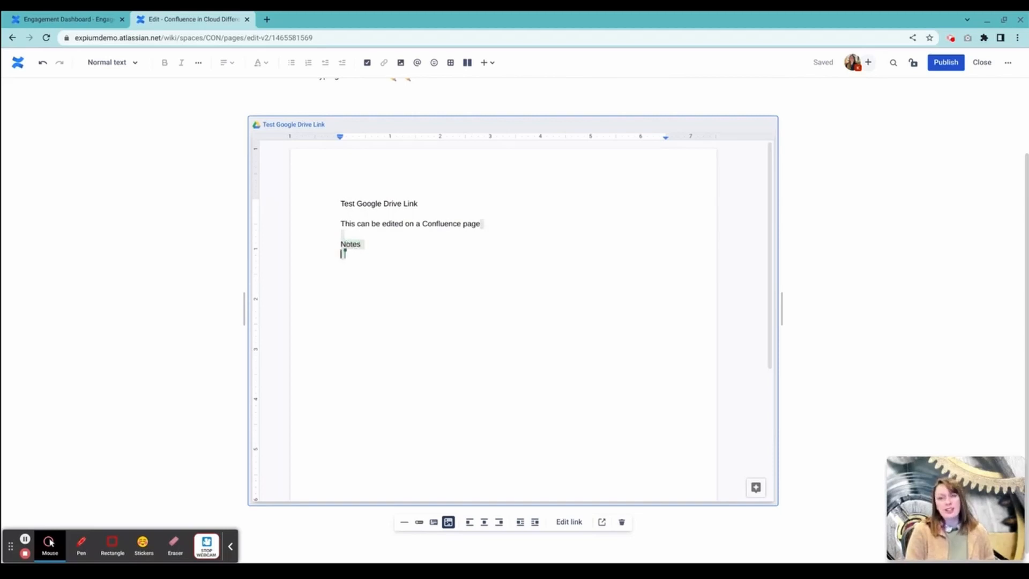
type("Anythingi you")
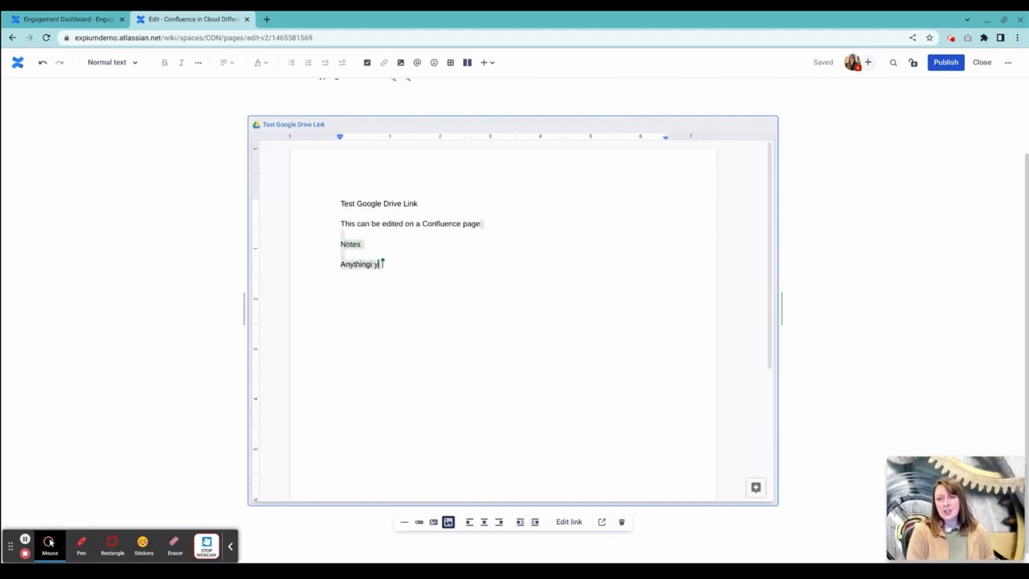
key("BackSpace")
key("BackSpace")
key("BackSpace")
key("BackSpace")
key("BackSpace")
type("yo")
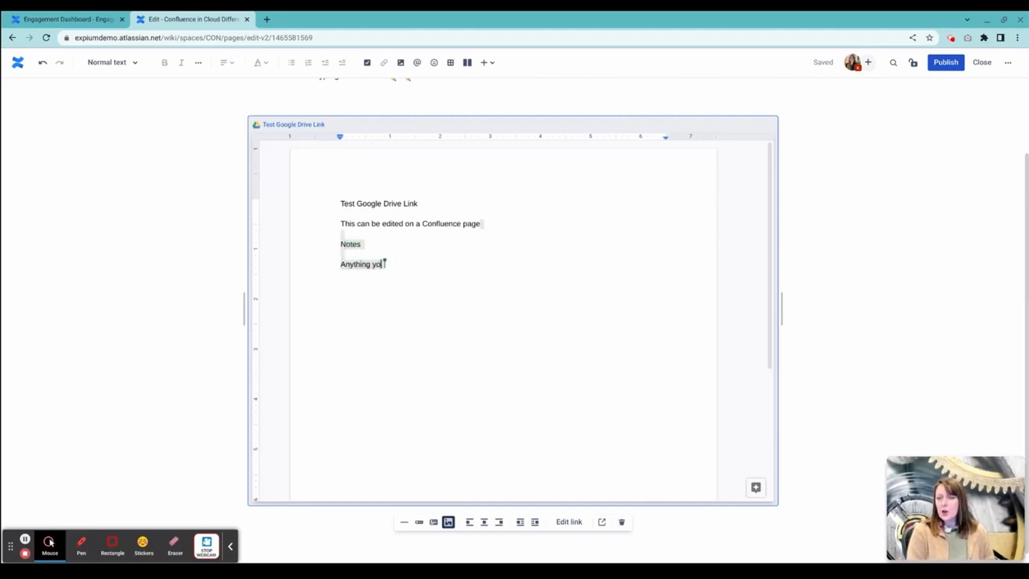
type("u want to add on")
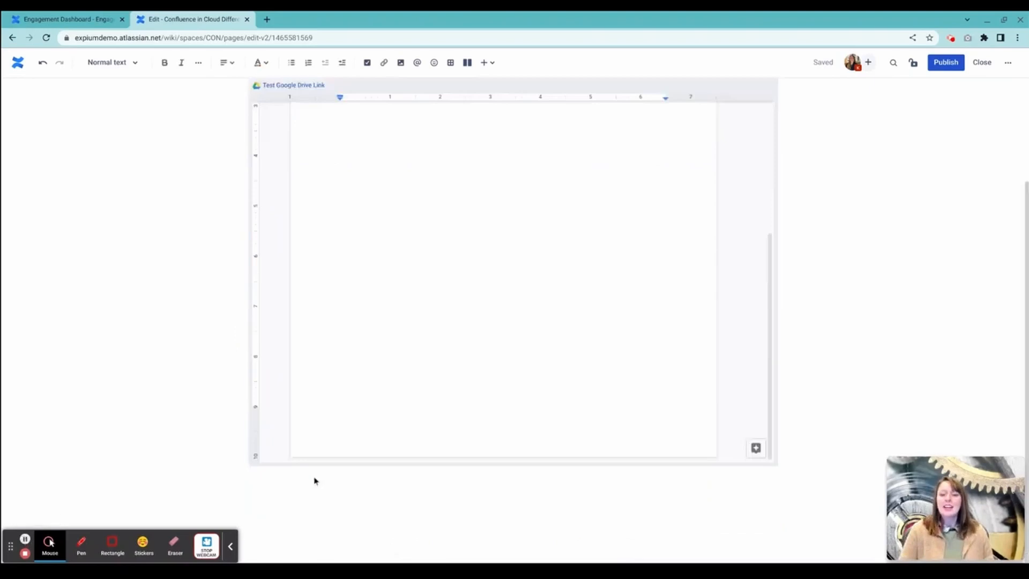
Insert an Excerpt macro below the embedded Google document
left_click(315, 481)
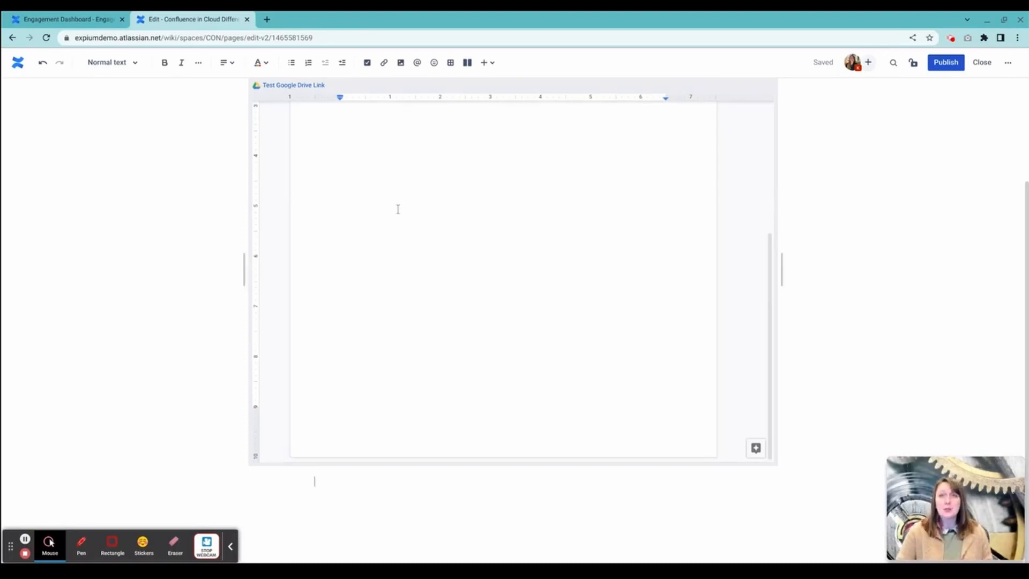
left_click(493, 63)
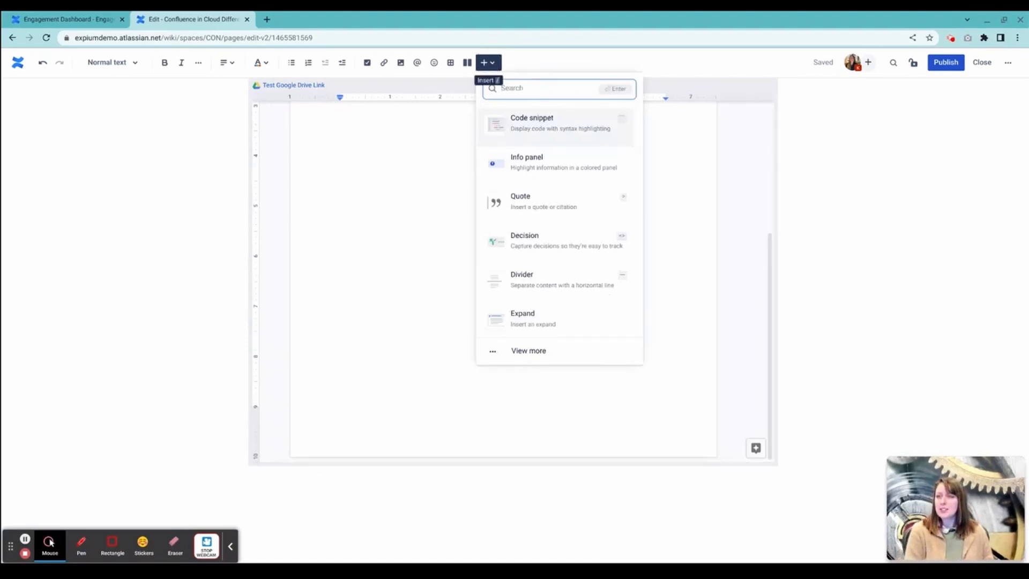
type("ex")
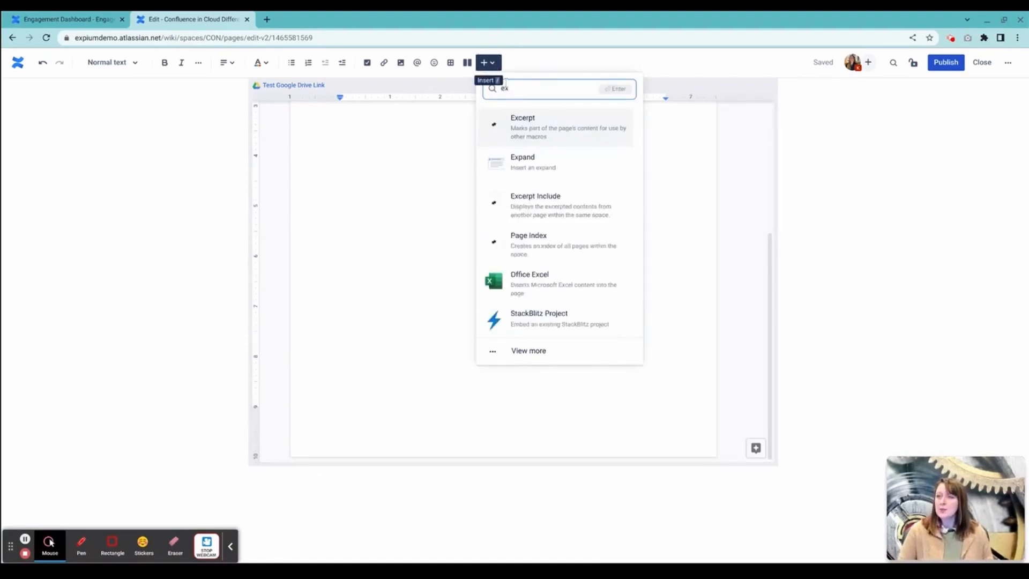
left_click(523, 123)
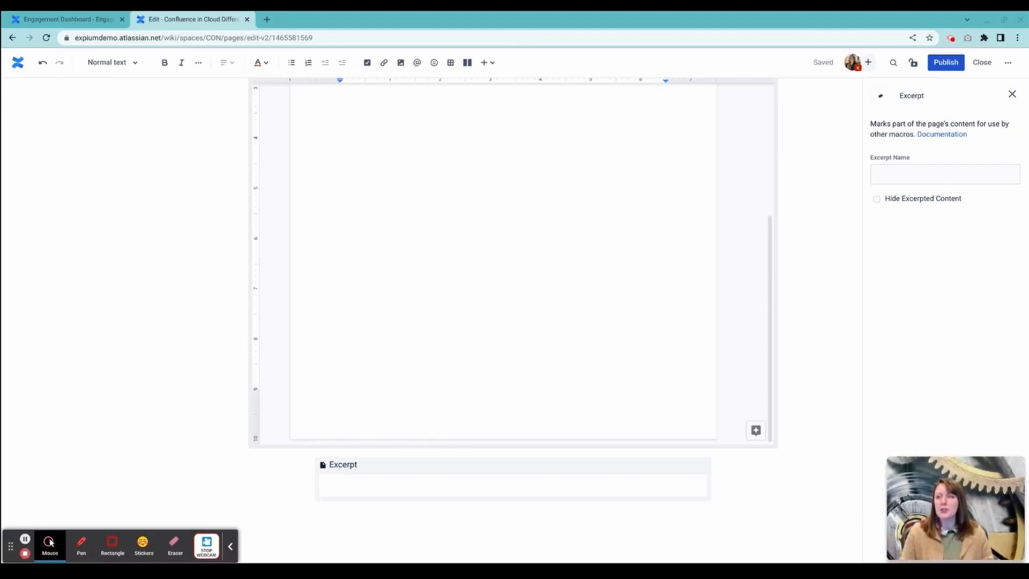
Name the excerpt "Excerpt Macro Example", enable Hide Excerpted Content, and close its settings
left_click(955, 174)
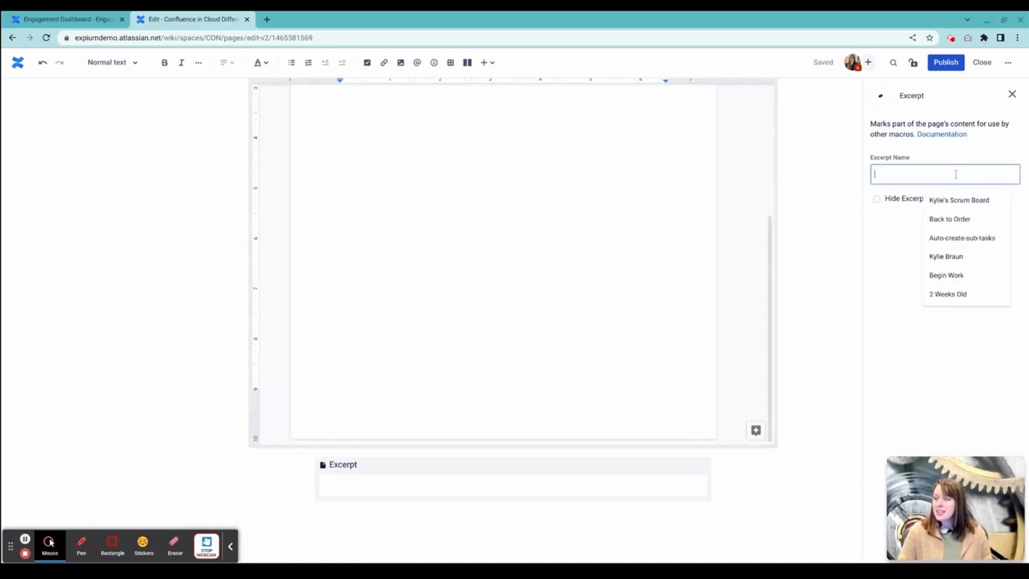
type("Excer")
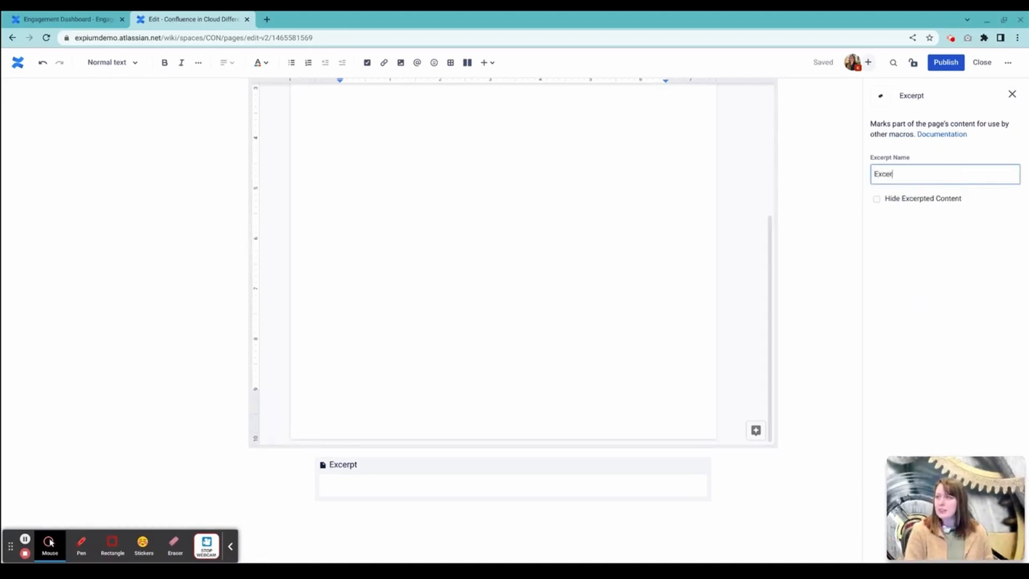
type("pt Mac")
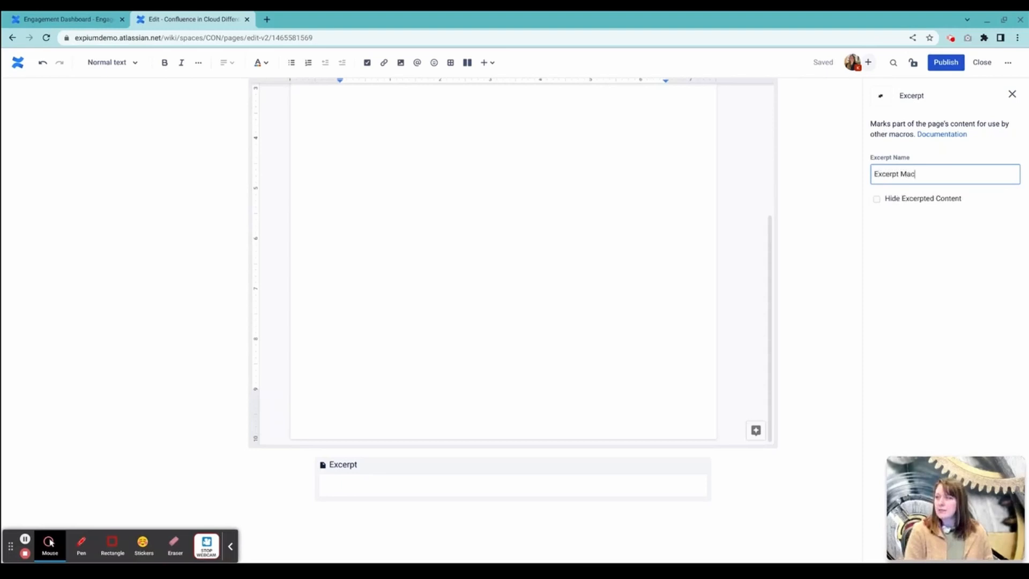
type("ro Example")
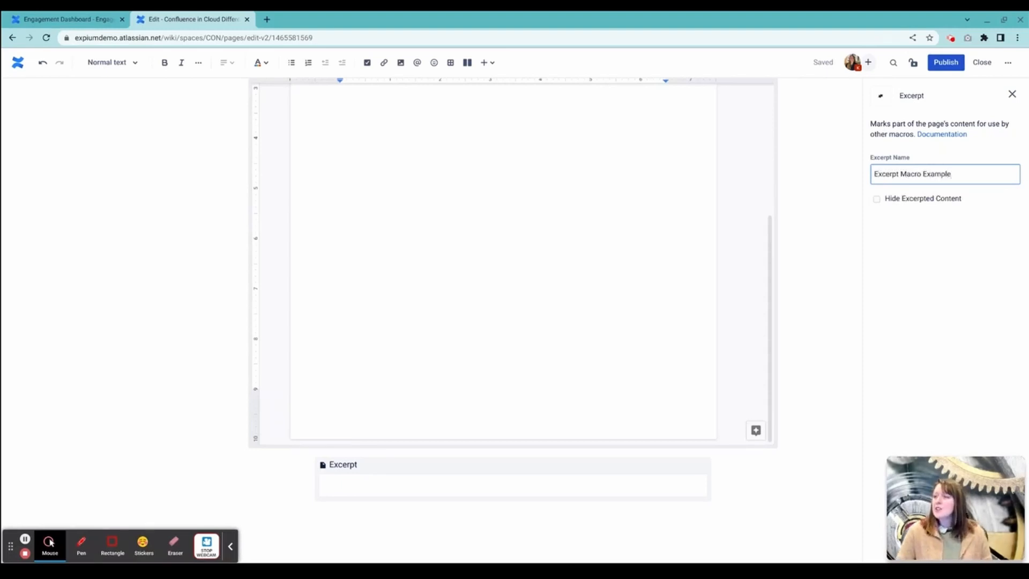
left_click(876, 204)
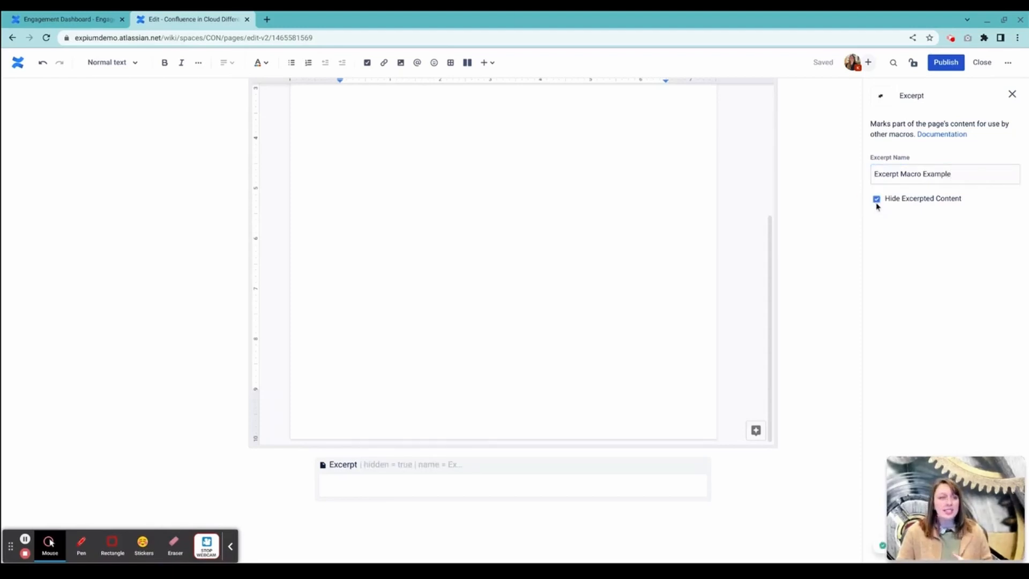
mouse_move(938, 485)
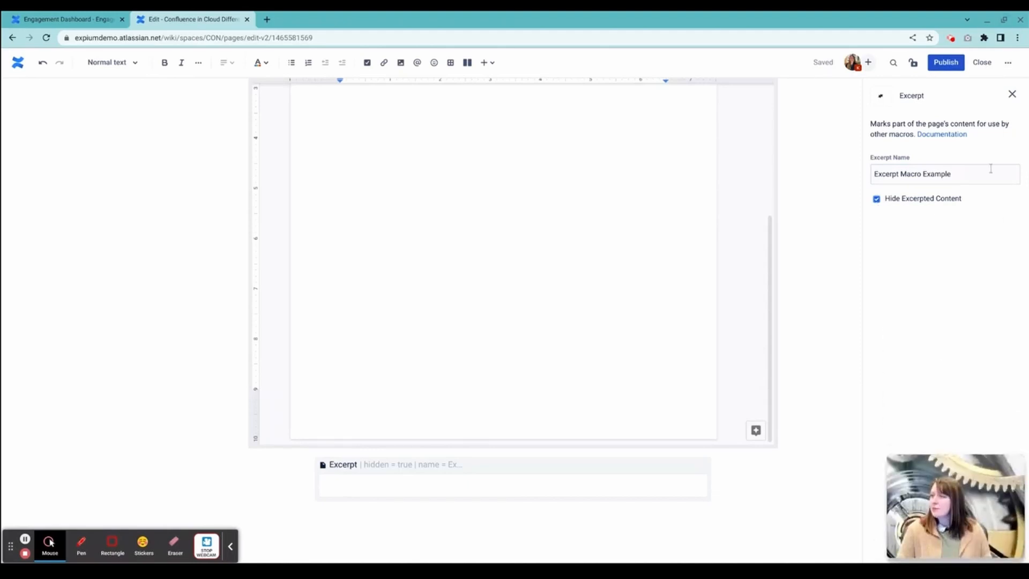
left_click(1012, 94)
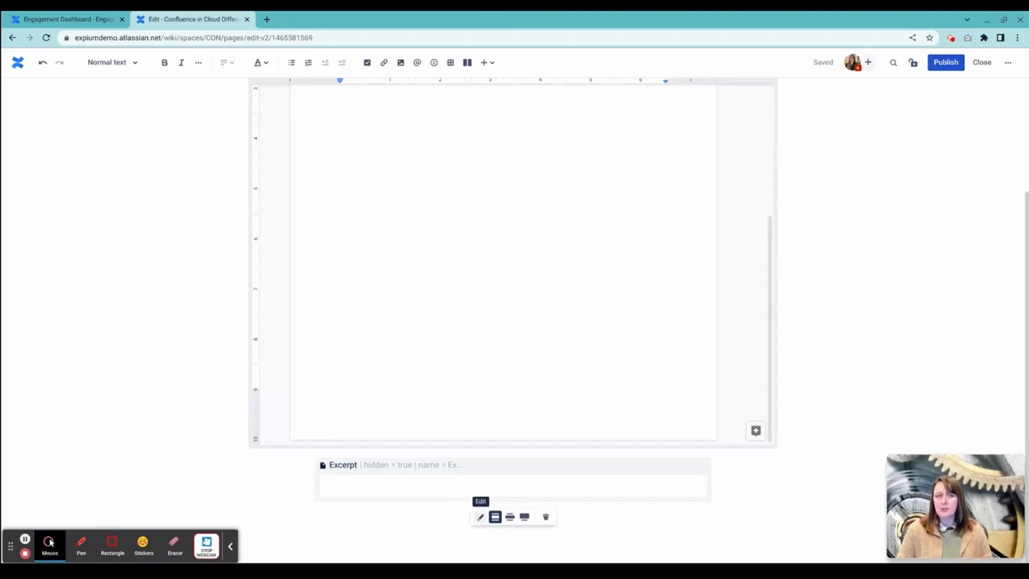
Try the wide and full-width layouts on the Excerpt macro, and set it back to the wide layout
left_click(510, 517)
left_click(525, 517)
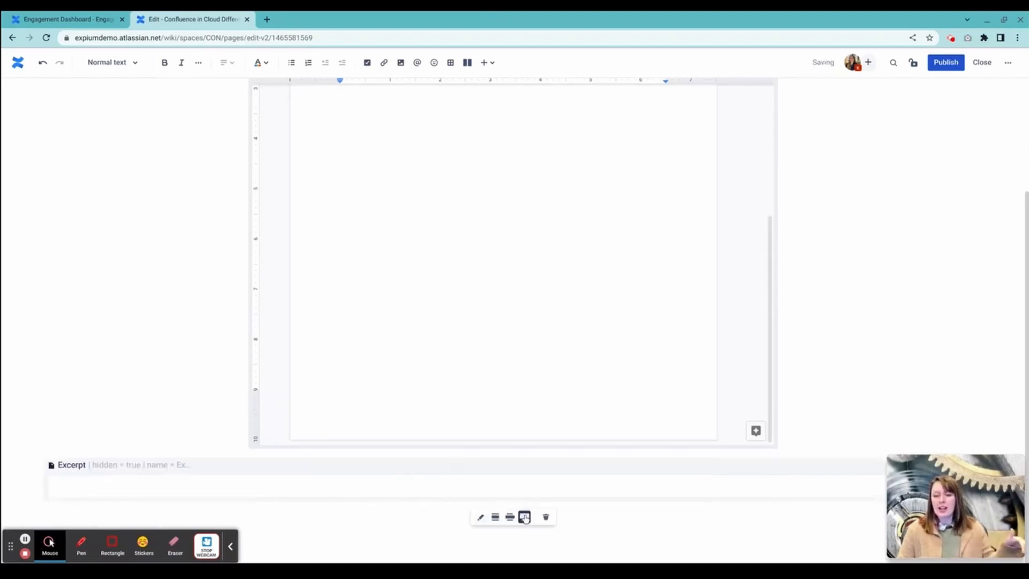
left_click(511, 520)
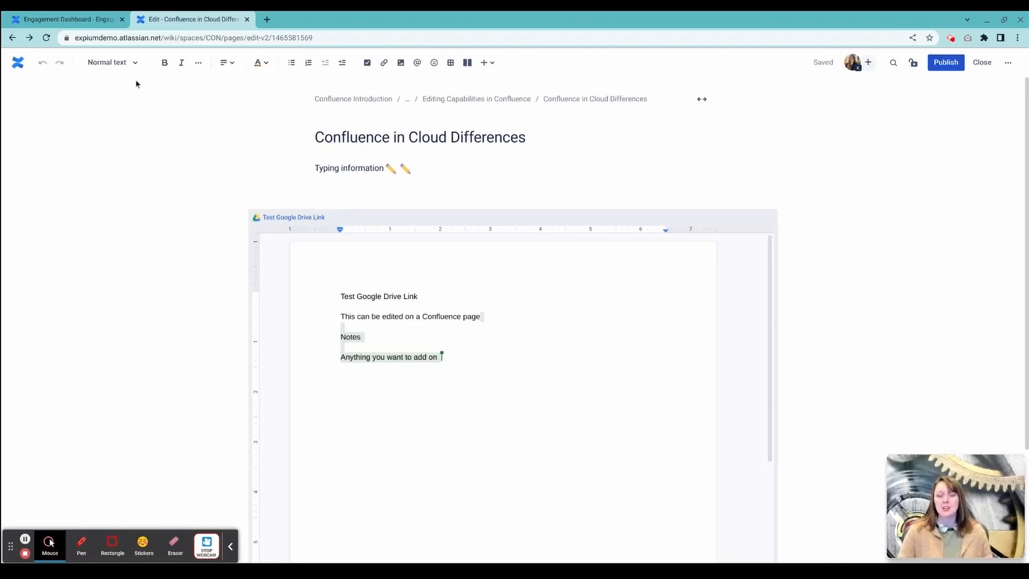
Switch to the Engagement Dashboard tab, open the template gallery, and filter it to Business strategy
left_click(91, 22)
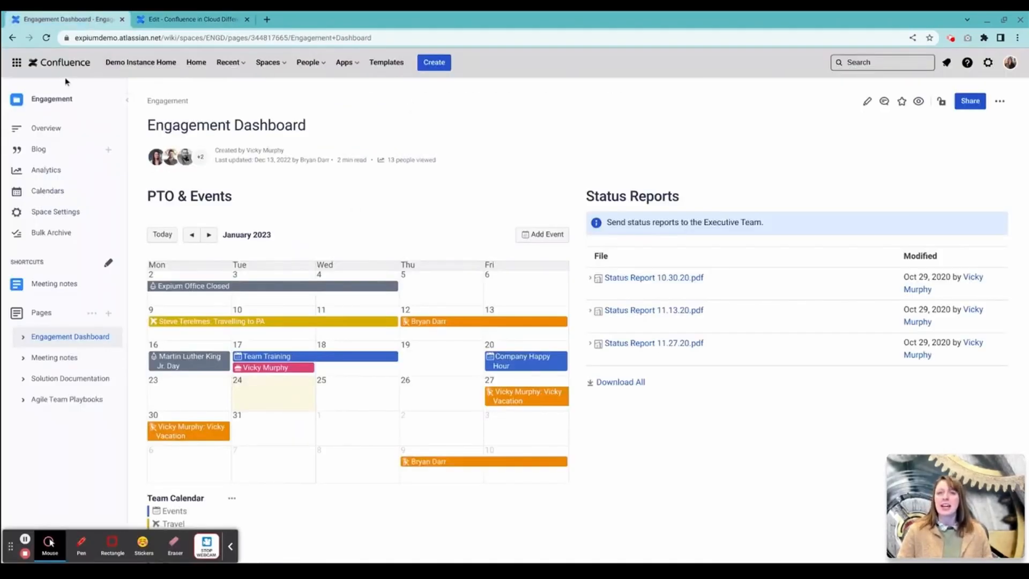
left_click(386, 63)
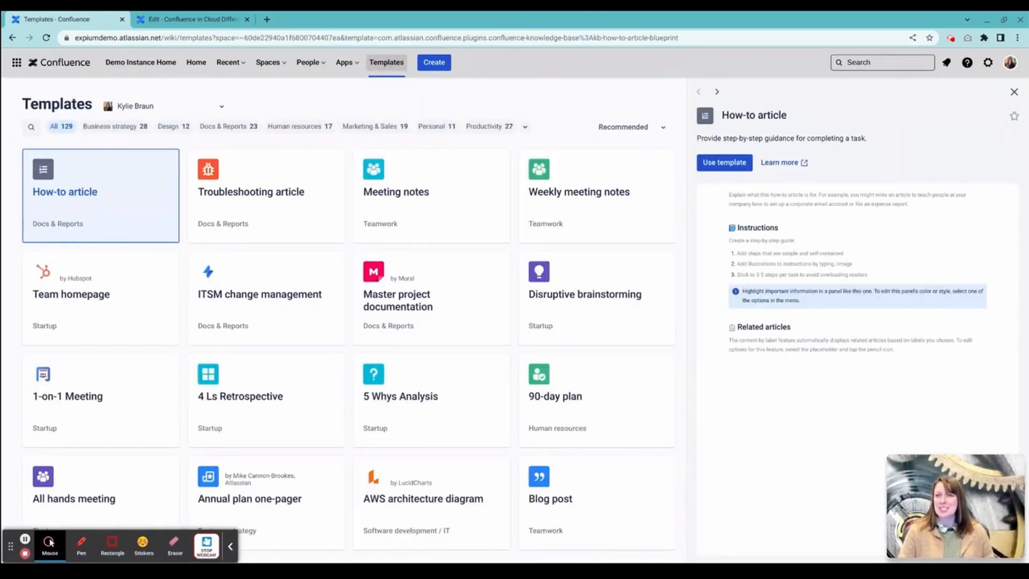
left_click(116, 127)
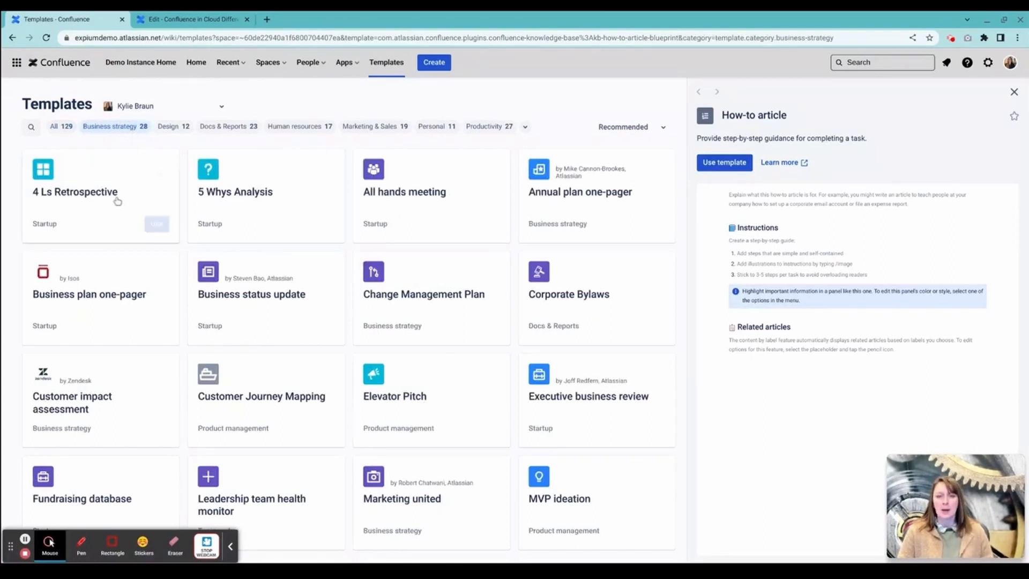
mouse_move(161, 431)
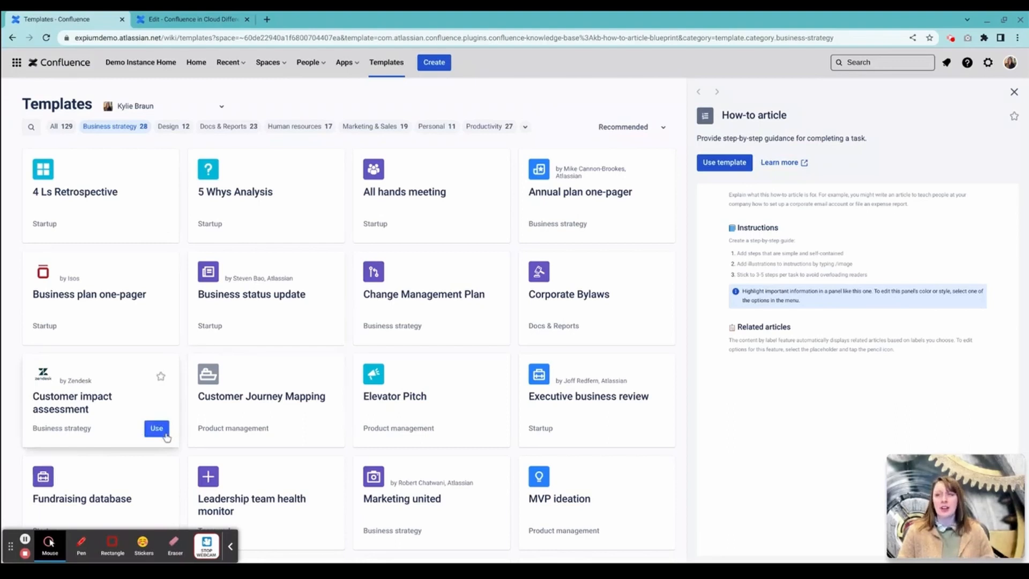
Sort the templates alphabetically and open the Learn more page for the How-to article template
left_click(632, 127)
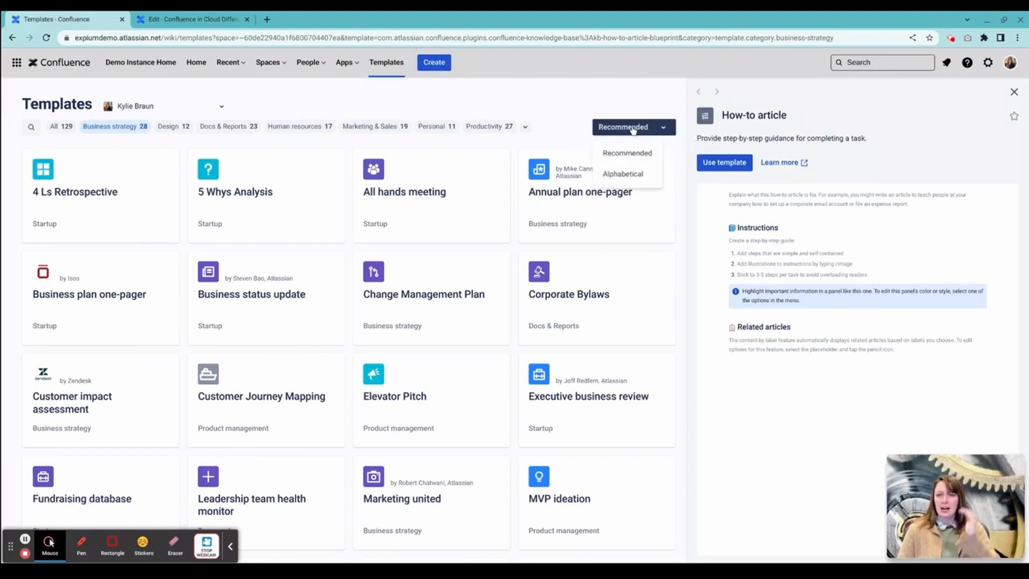
left_click(634, 178)
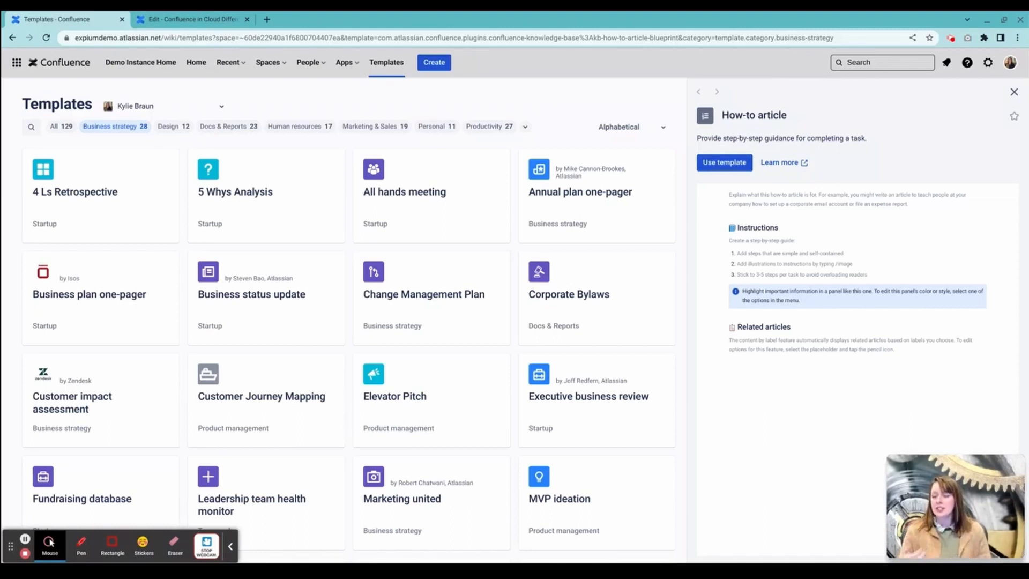
left_click(789, 167)
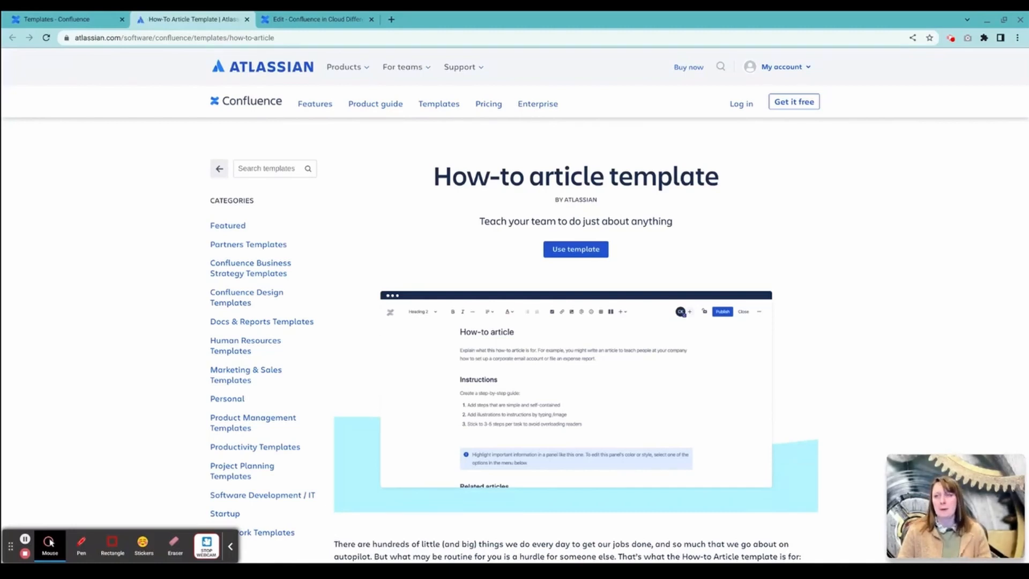
Go back to the Engagement Dashboard and review the Engagement space's permissions for individual users, guest users and anonymous access
left_click(78, 23)
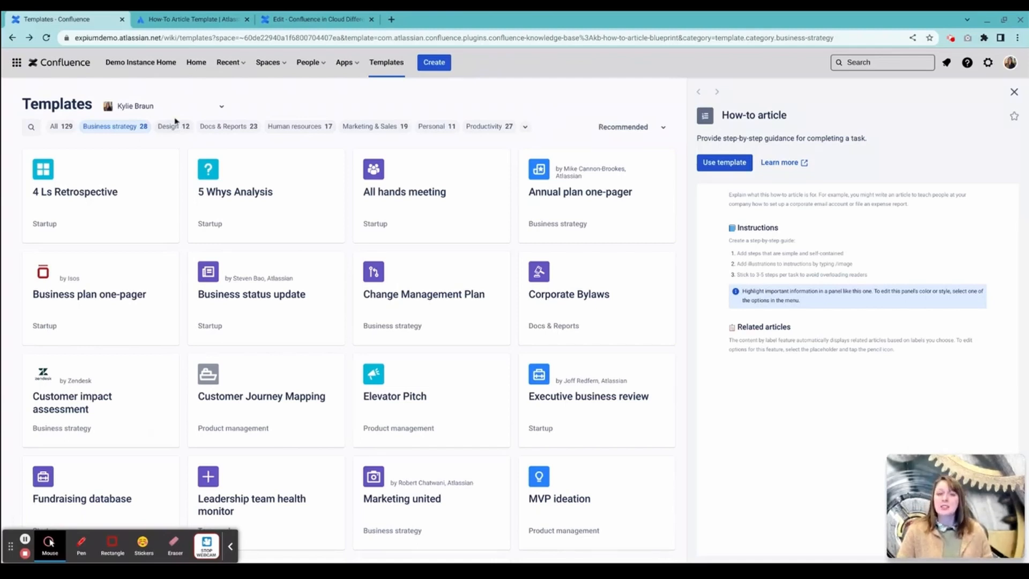
left_click(13, 38)
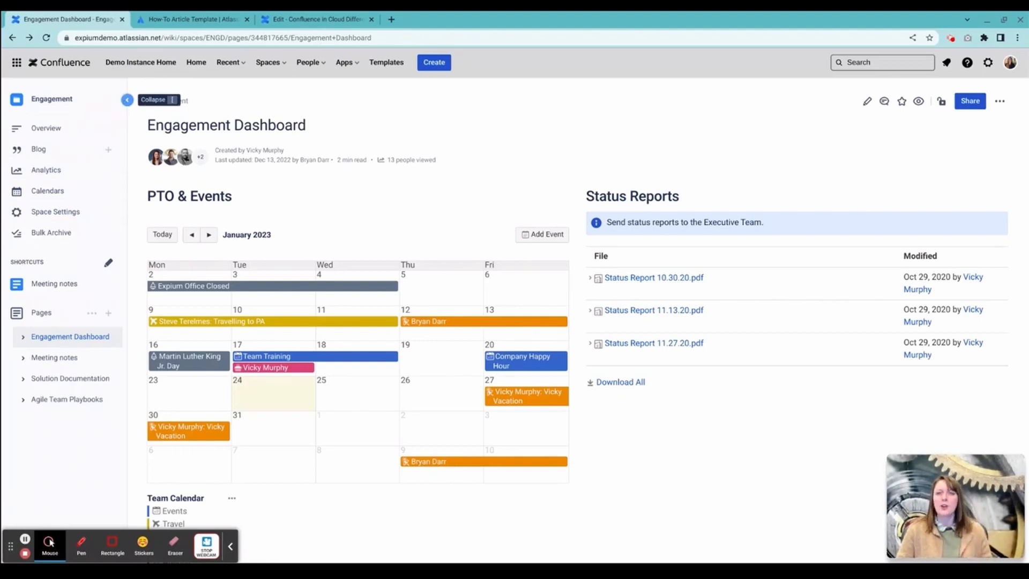
left_click(63, 212)
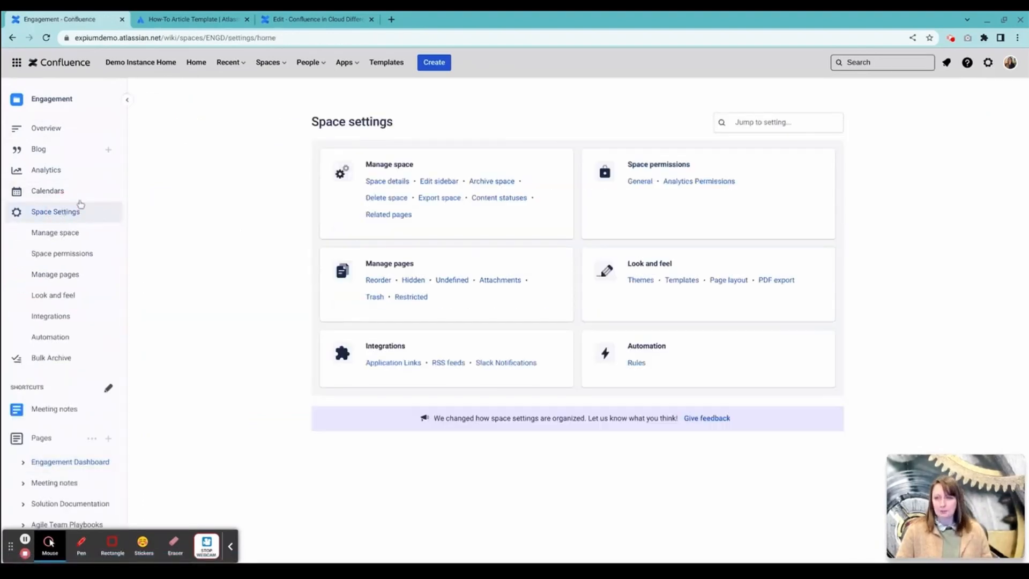
left_click(76, 260)
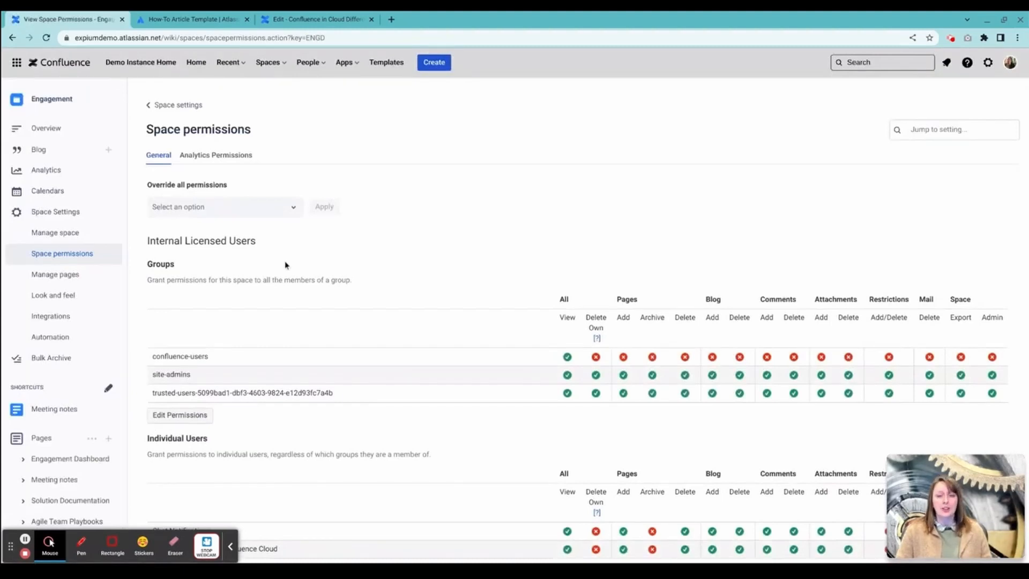
scroll(285, 265, "down", 1)
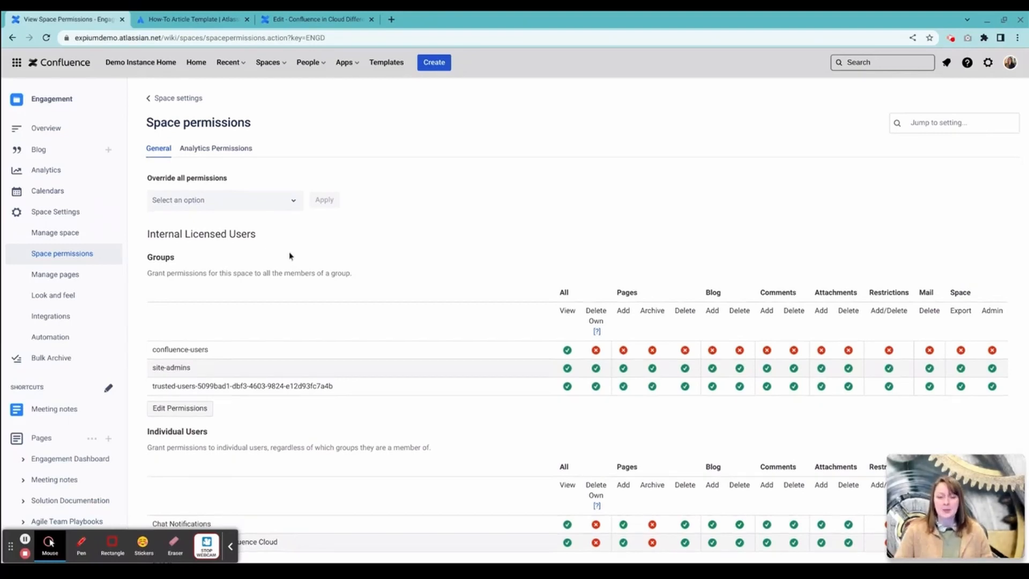
scroll(289, 254, "down", 5)
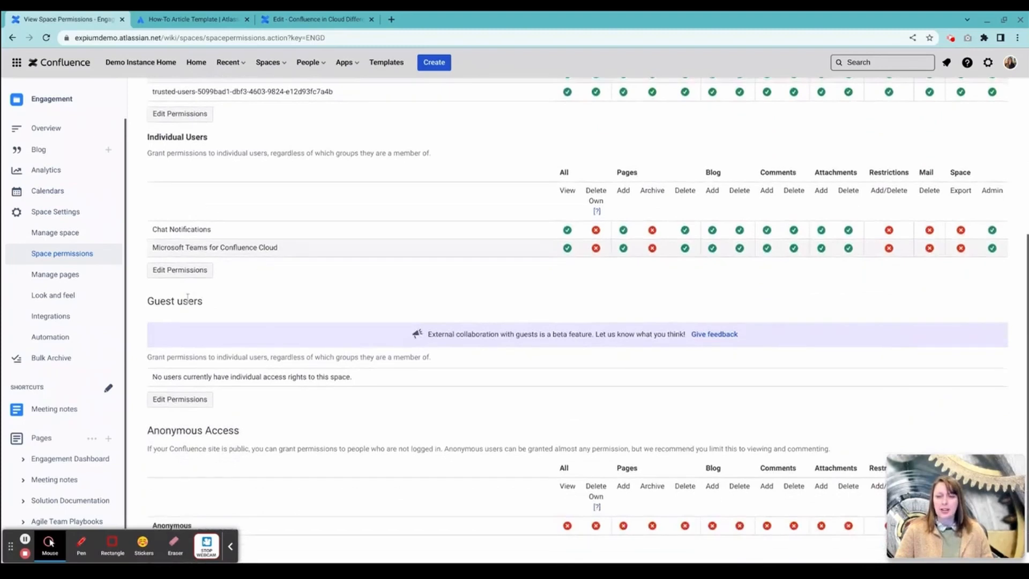
scroll(285, 294, "down", 1)
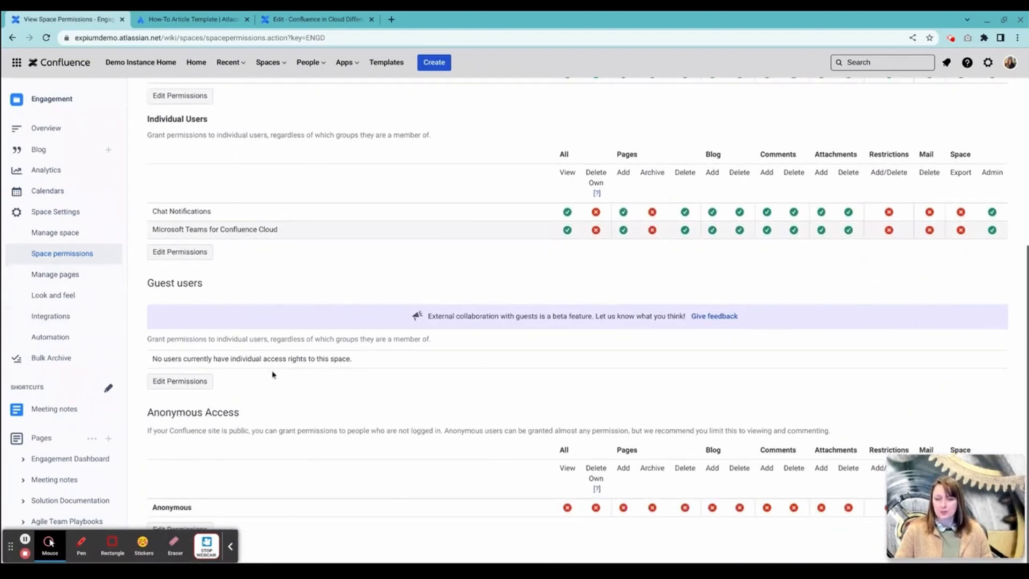